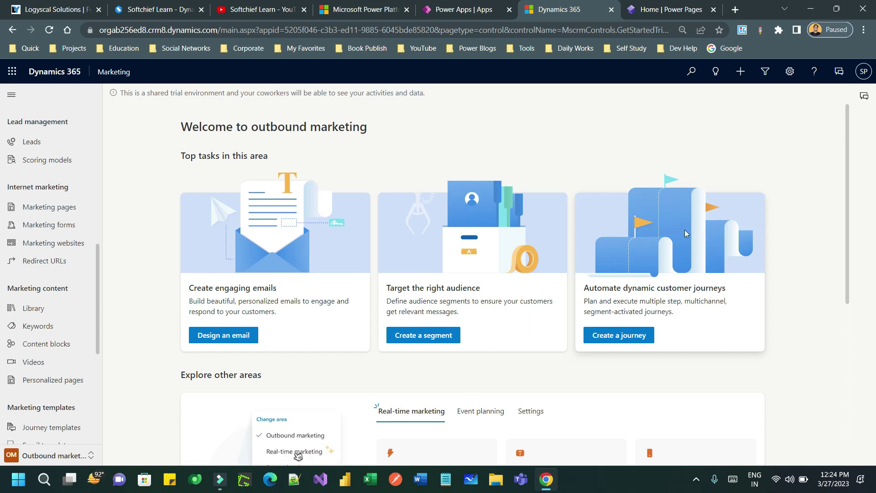
left_click(82, 455)
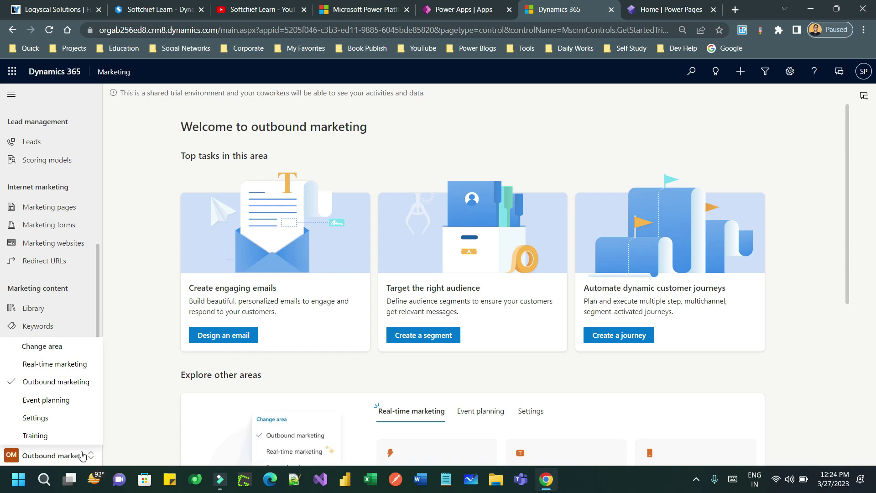
left_click(123, 276)
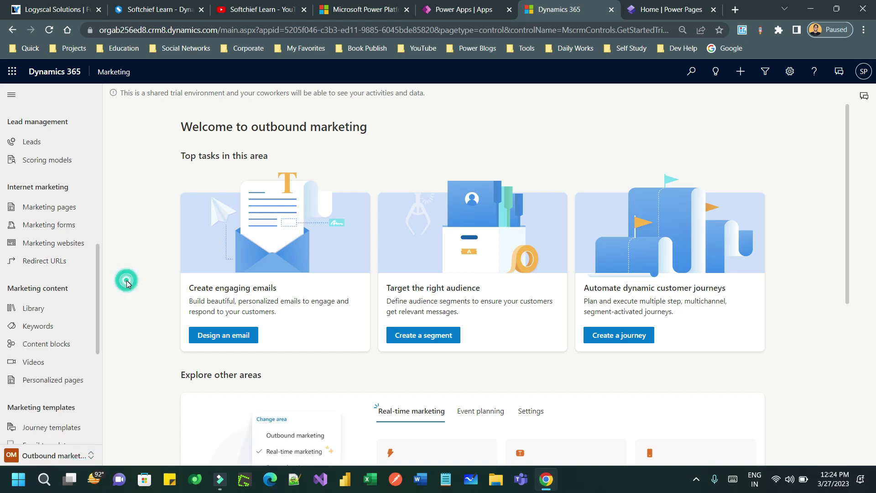
scroll(127, 283, "down", 1)
left_click_drag(98, 293, 97, 316)
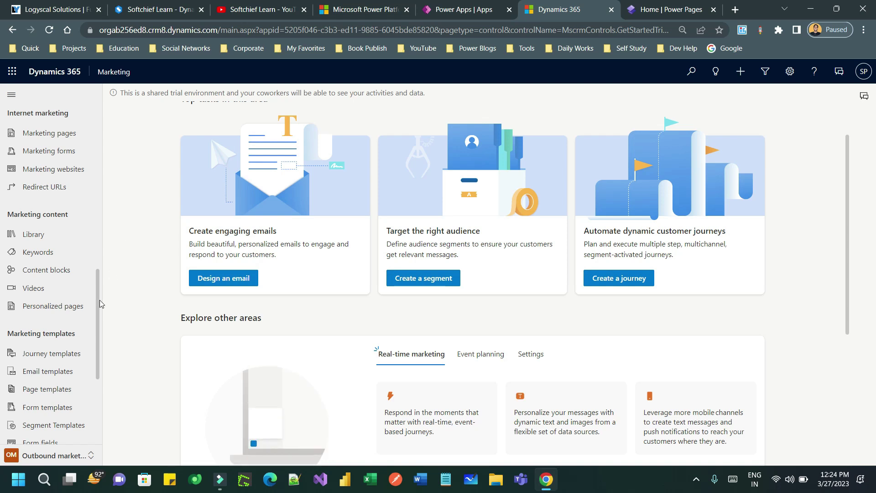
Choose the Outbound marketing area and open the Library under Marketing content
left_click(66, 452)
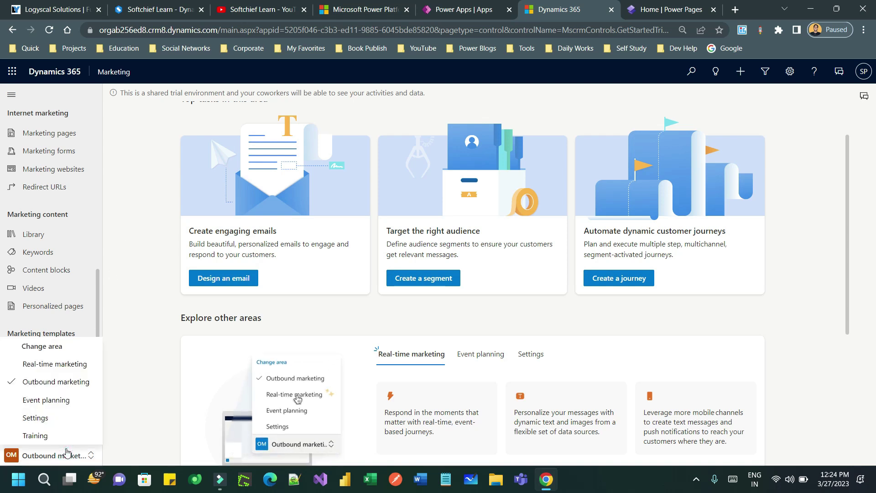
left_click(61, 382)
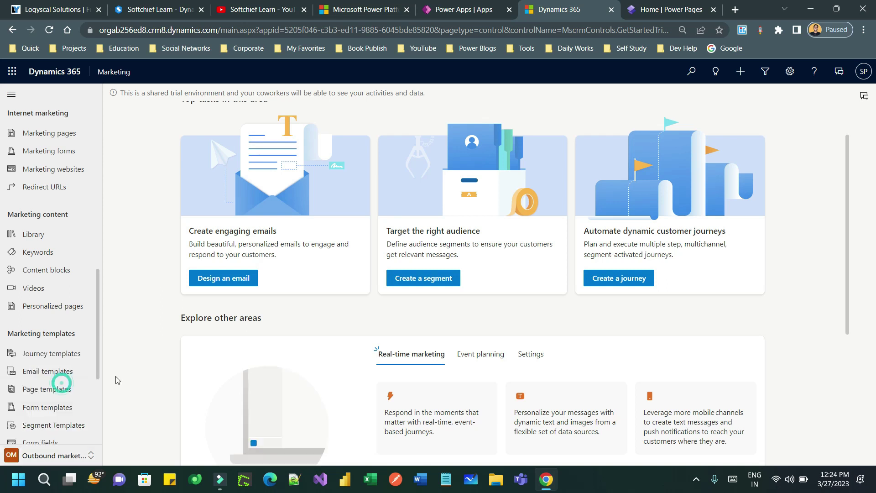
left_click(39, 234)
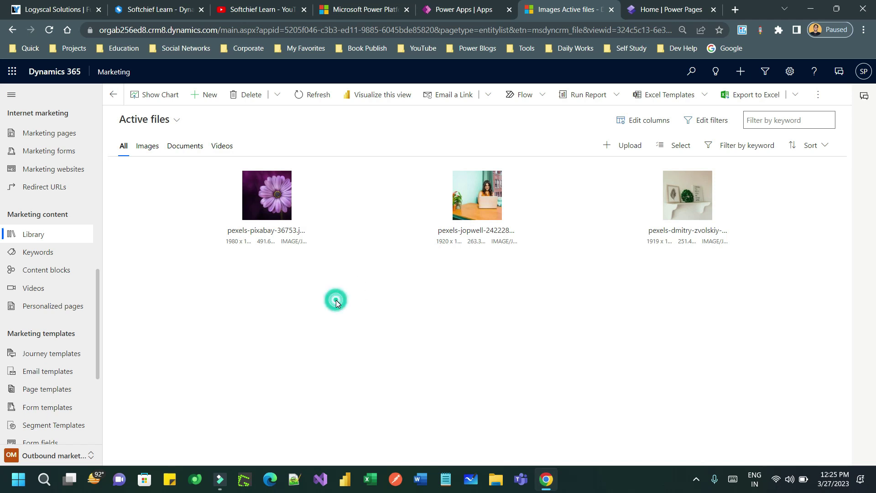
Start a new file upload and add pexels-peter-spencer-813362.jpg from the Wallpapers folder in Downloads
left_click(207, 97)
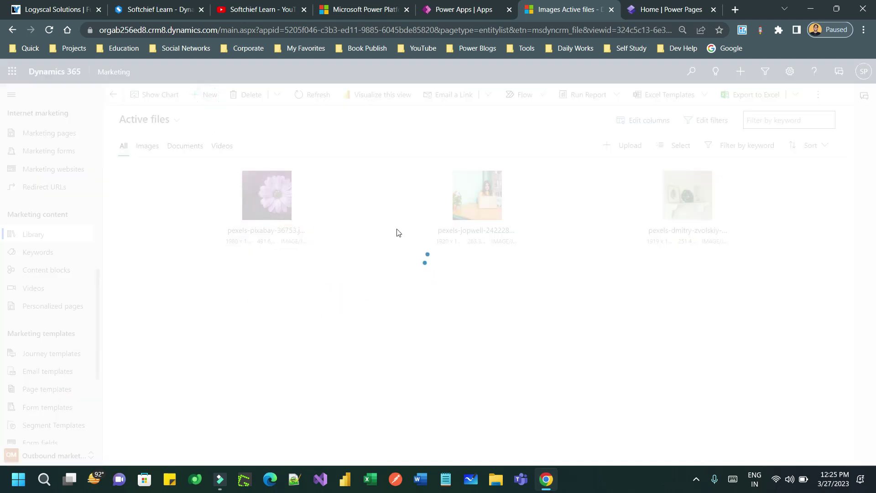
left_click(587, 148)
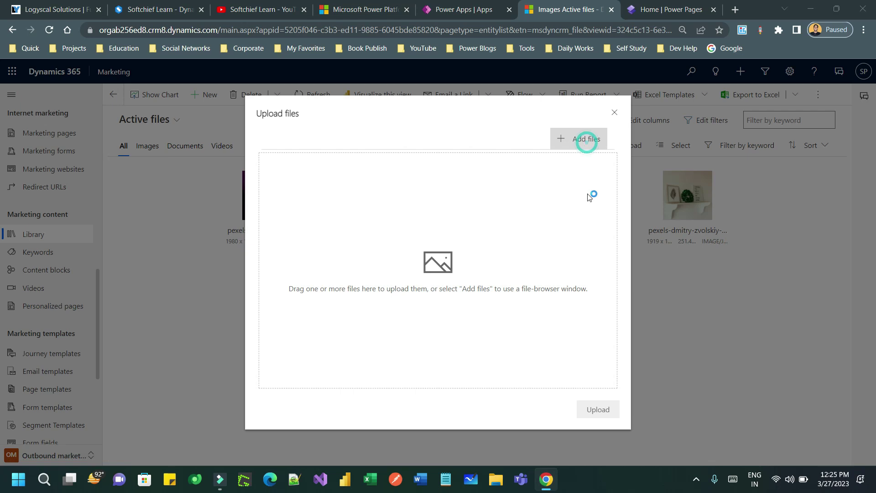
left_click(64, 149)
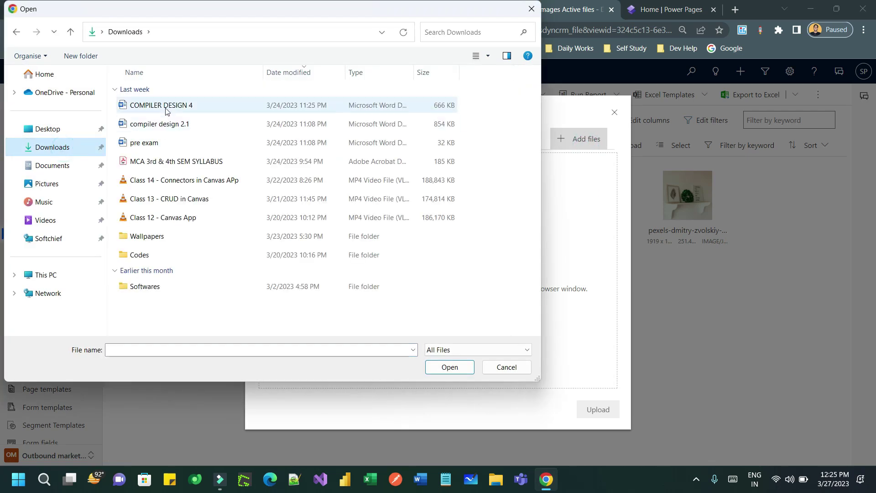
double_click(158, 242)
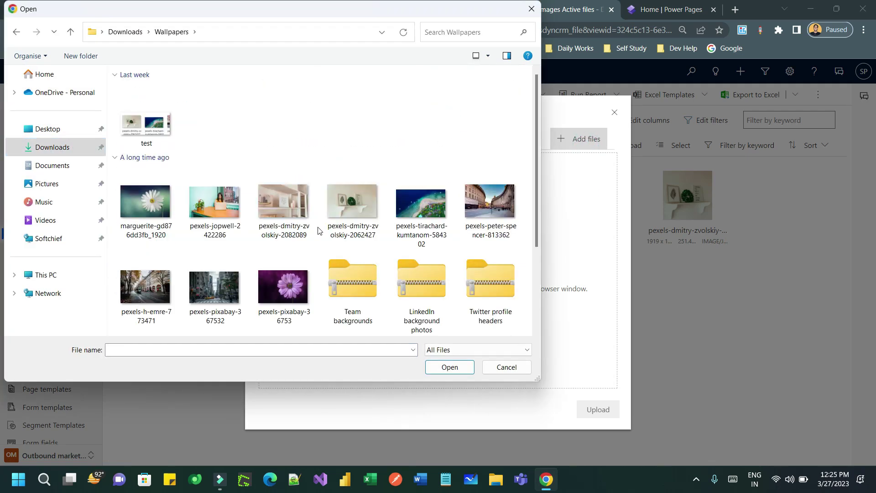
double_click(484, 208)
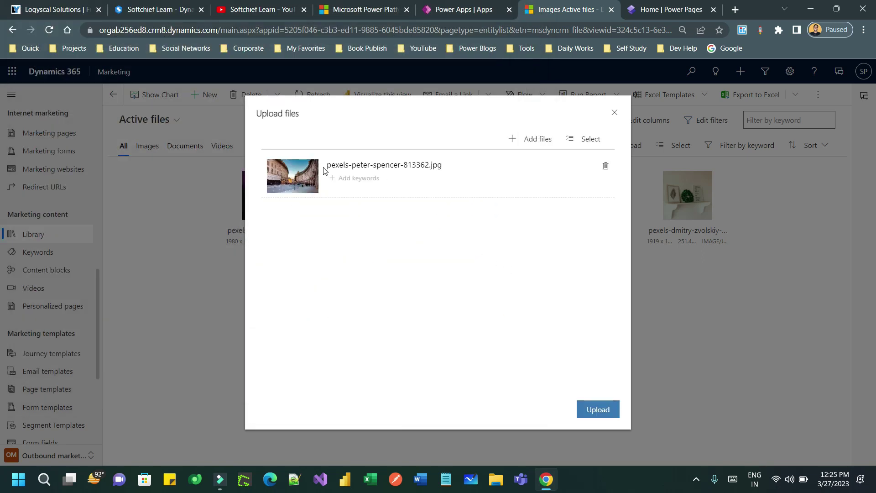
left_click(363, 178)
left_click(856, 113)
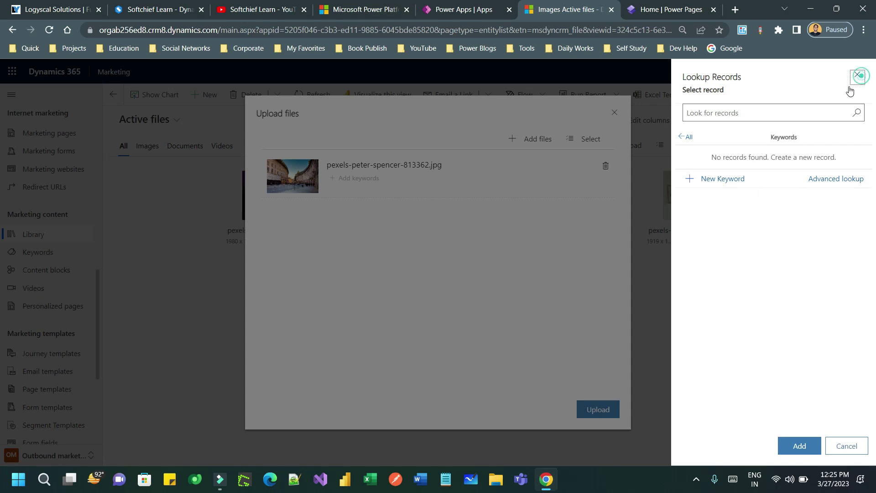
left_click(857, 75)
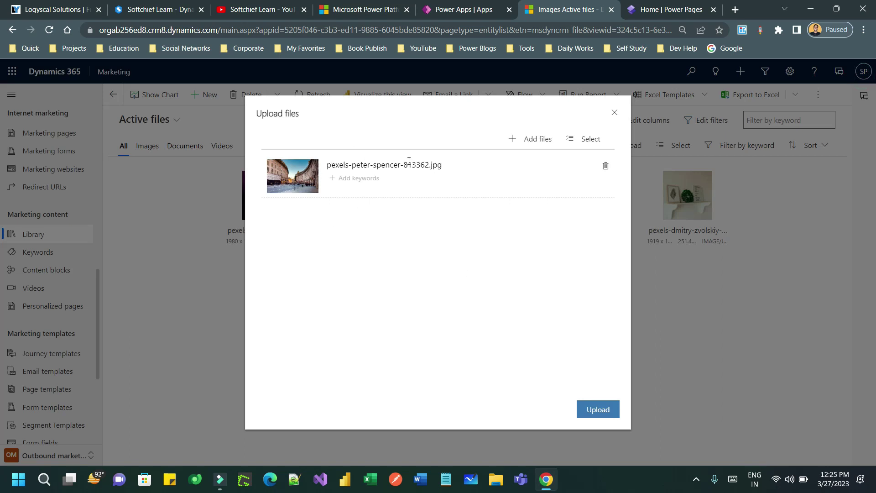
Add the Word document COMPILER DESIGN 4 from the Downloads folder to the files queued for upload
left_click(540, 140)
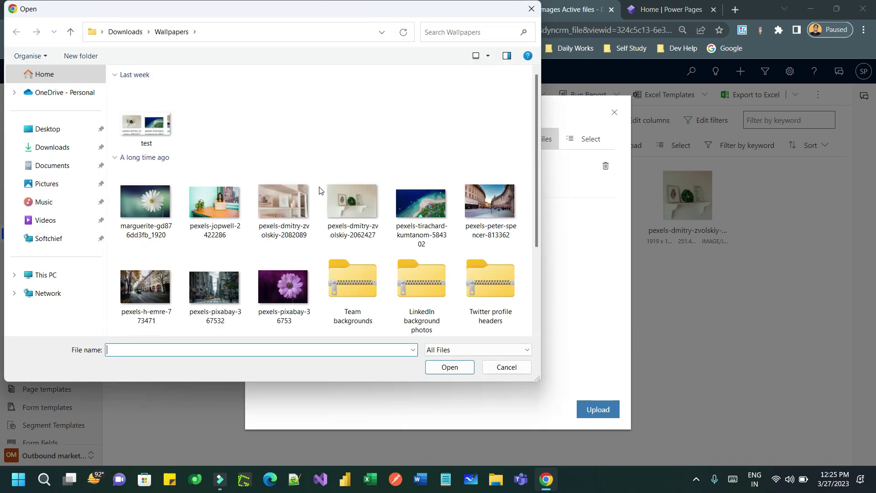
left_click(59, 145)
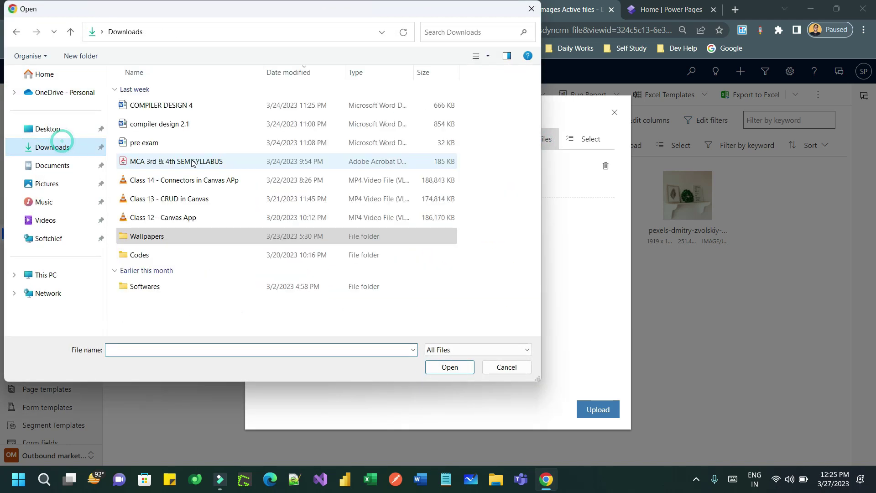
double_click(183, 111)
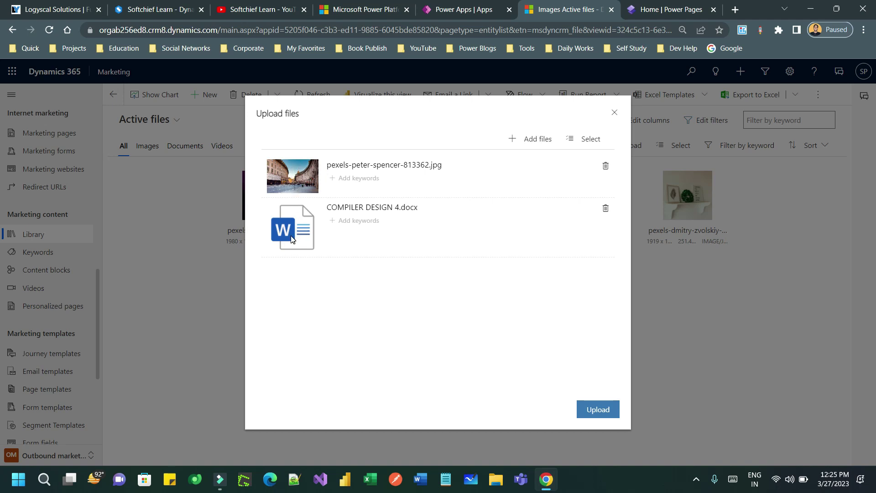
left_click(532, 138)
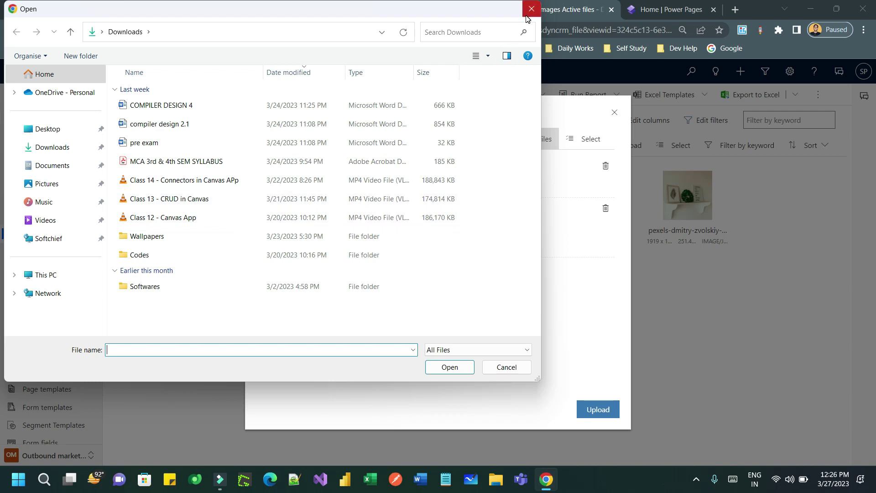
left_click(46, 223)
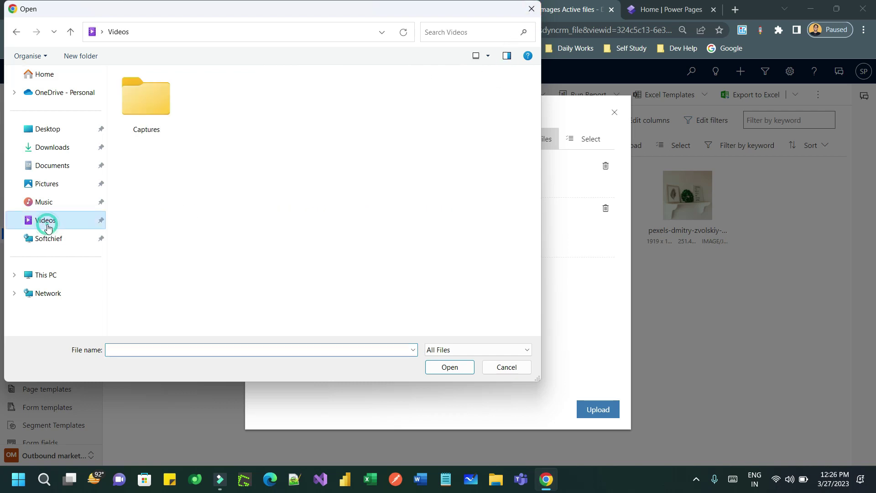
double_click(169, 109)
left_click(71, 31)
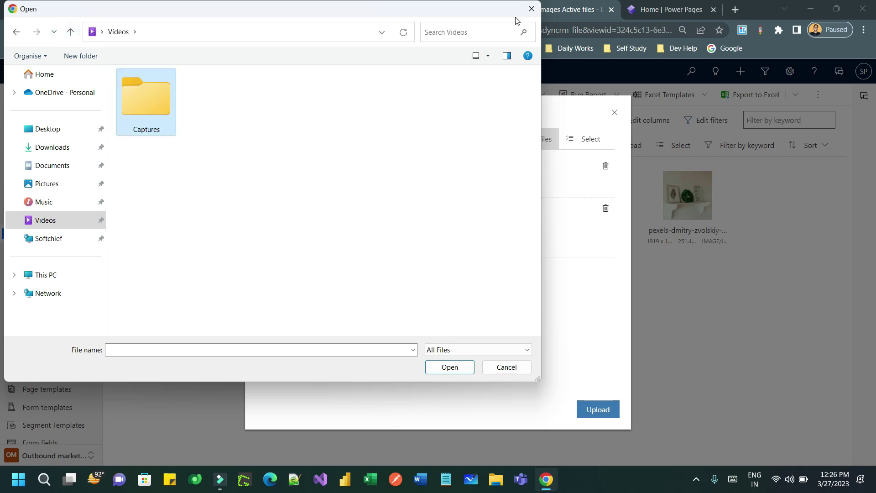
left_click(530, 9)
Upload the queued image and Word document to the library and finish the upload dialog
left_click(597, 408)
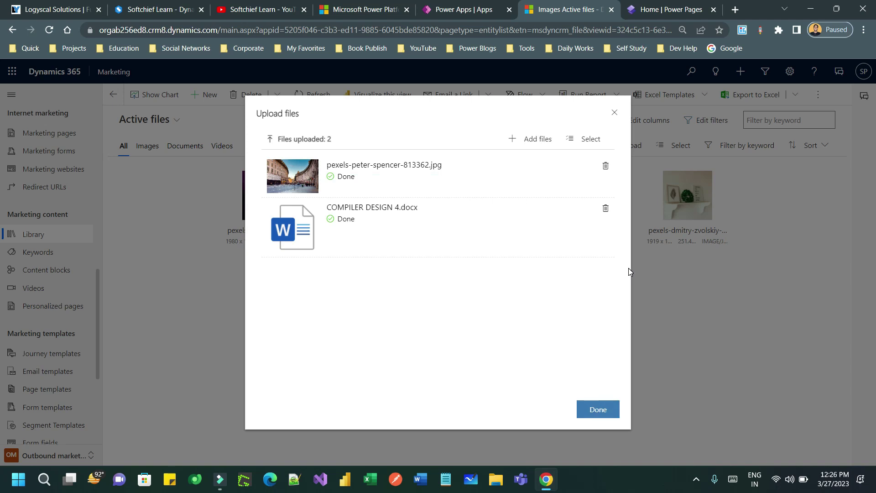
left_click(604, 409)
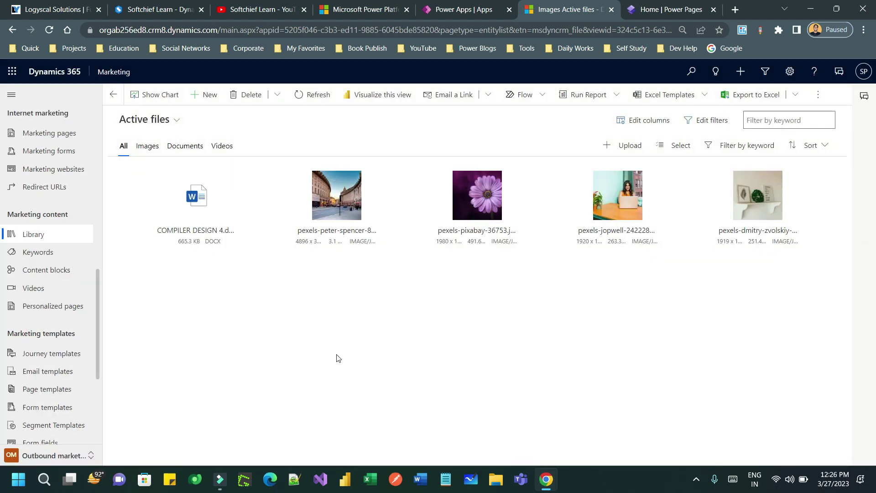
View the library files by type: images, documents and videos, and return to showing all files
left_click(150, 147)
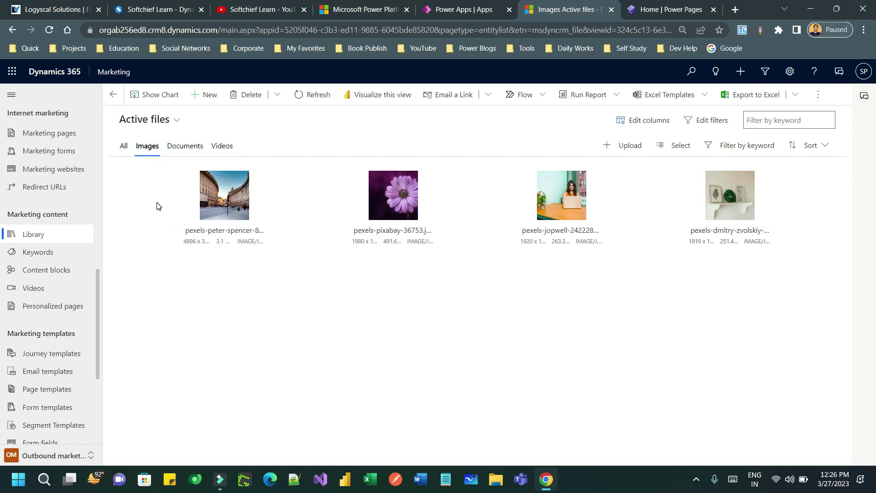
left_click(183, 147)
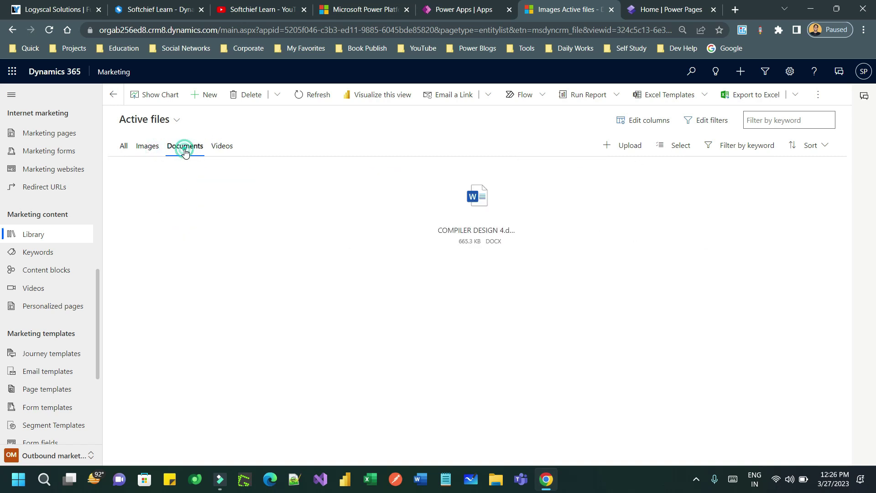
left_click(222, 147)
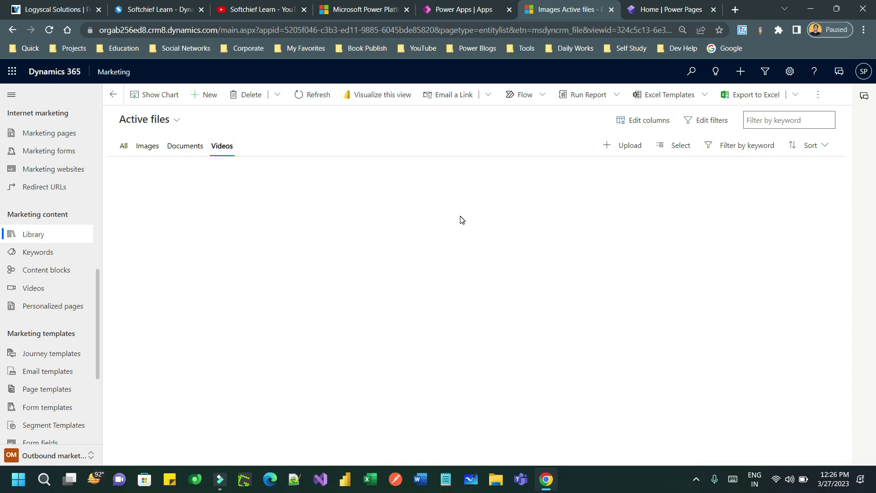
left_click(124, 146)
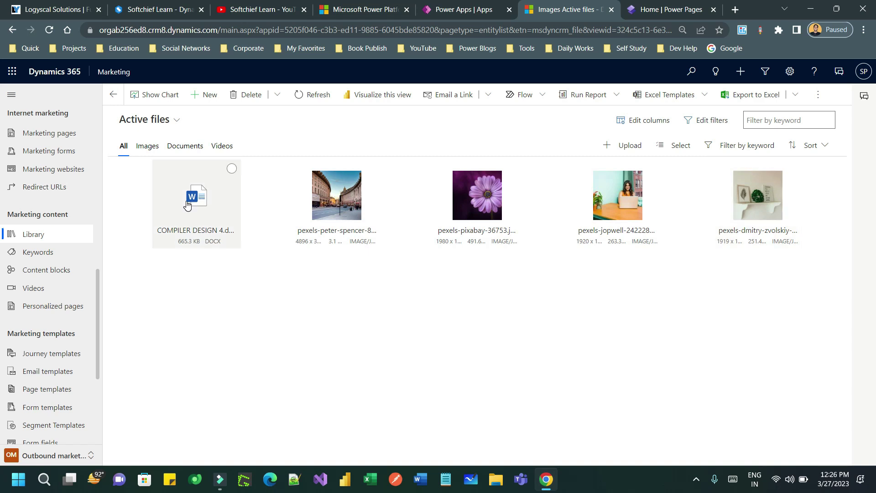
Create a new marketing content keyword named Officials and save it
left_click(89, 252)
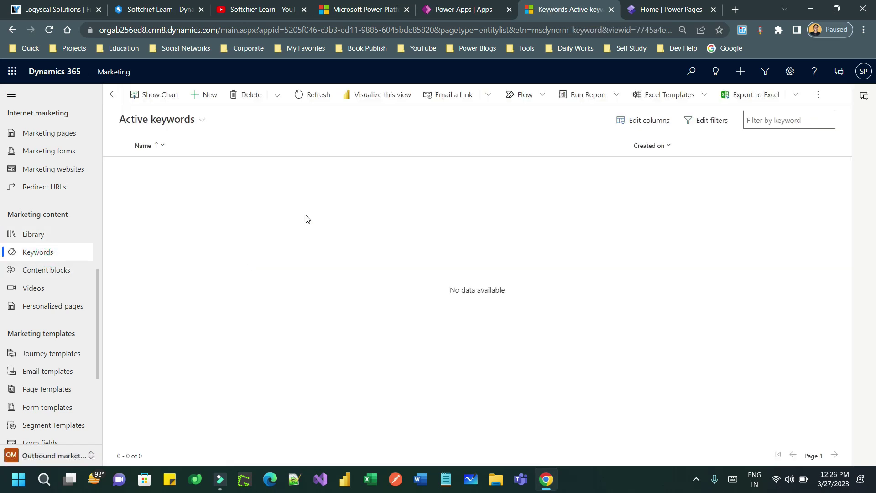
left_click(201, 95)
left_click(292, 184)
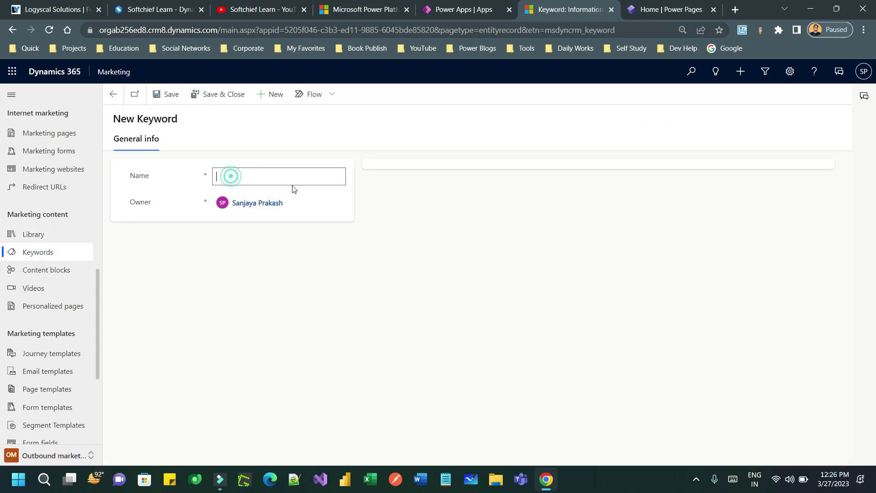
type("Image Keywords")
triple_click(296, 181)
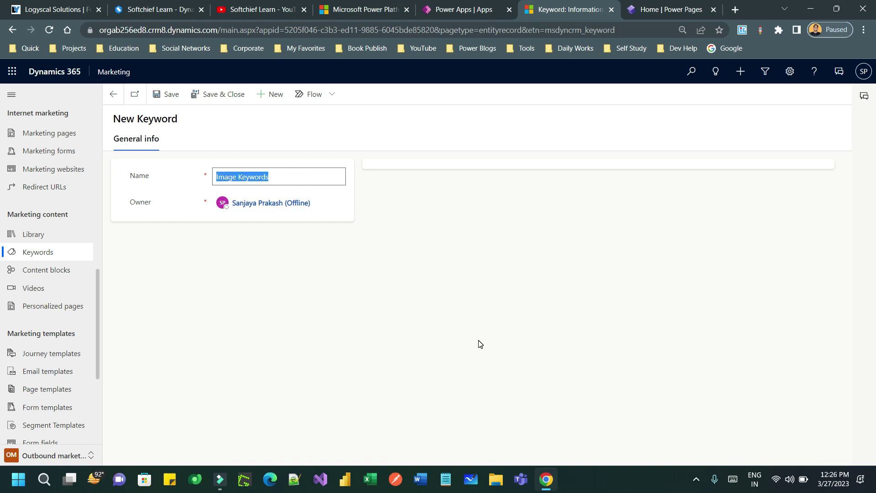
type("Official")
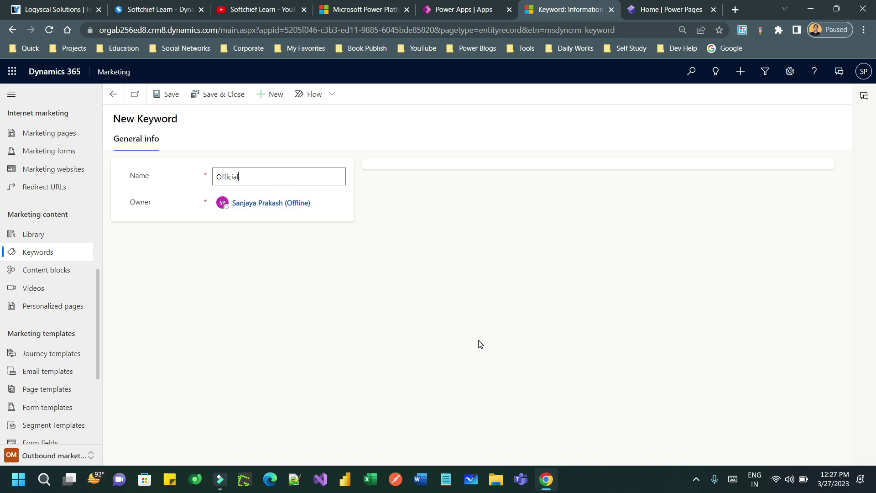
left_click(307, 283)
left_click(420, 170)
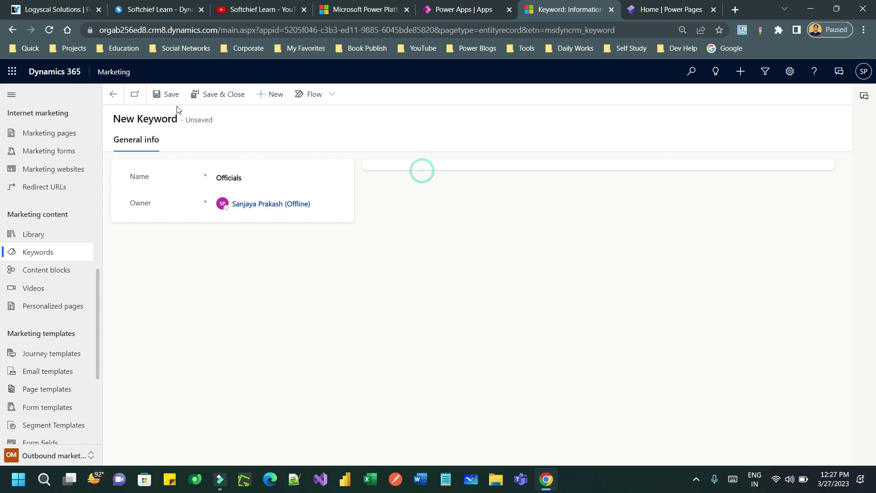
key("ctrl+s")
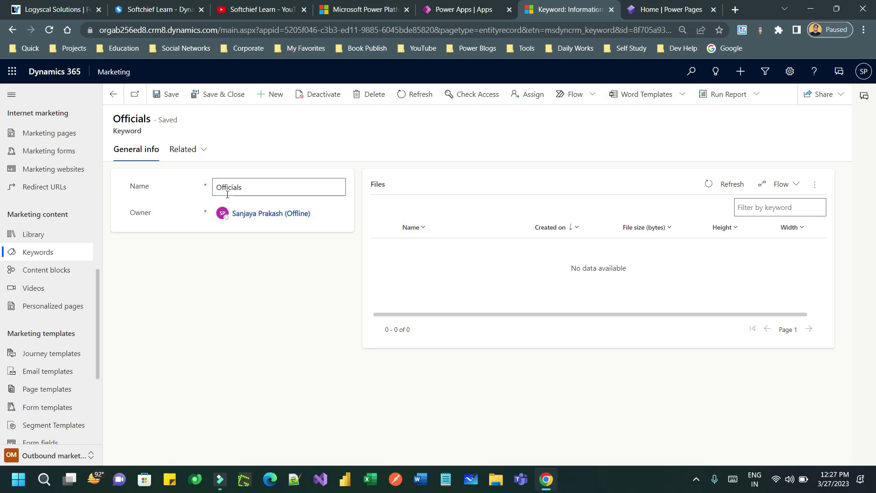
Check the extra commands of the keyword's Files list and return to the list of active keywords
left_click(815, 185)
left_click(460, 265)
left_click(113, 94)
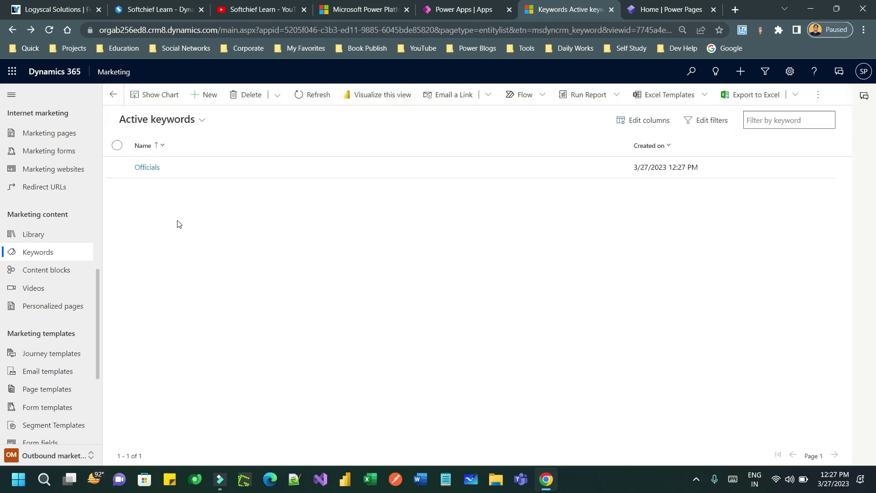
Create a new marketing content keyword named compiler, then save and close it
left_click(207, 94)
left_click(237, 172)
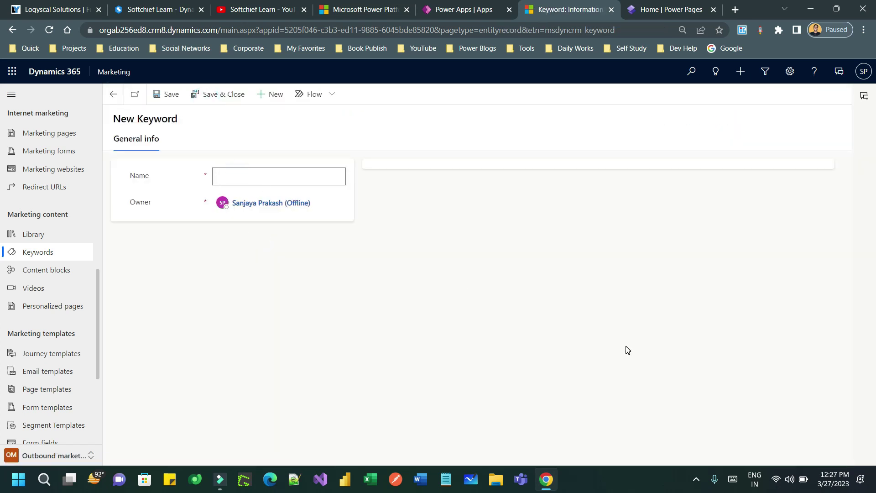
type("compiler")
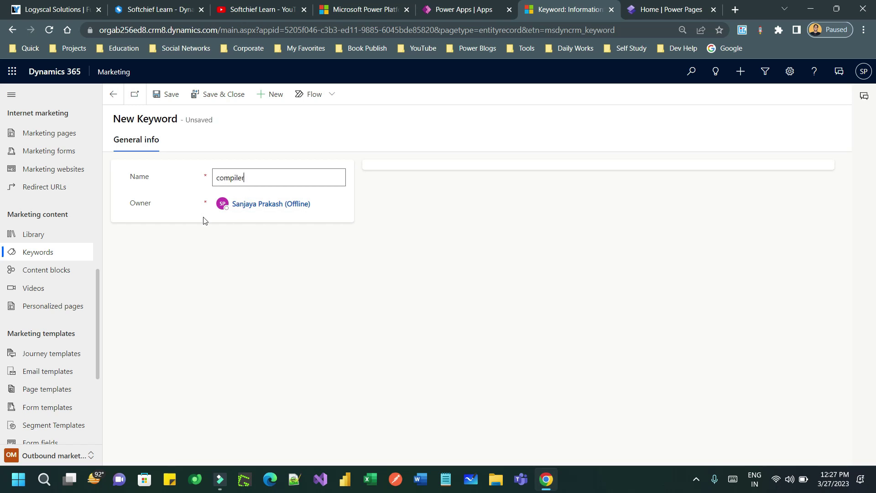
left_click(217, 234)
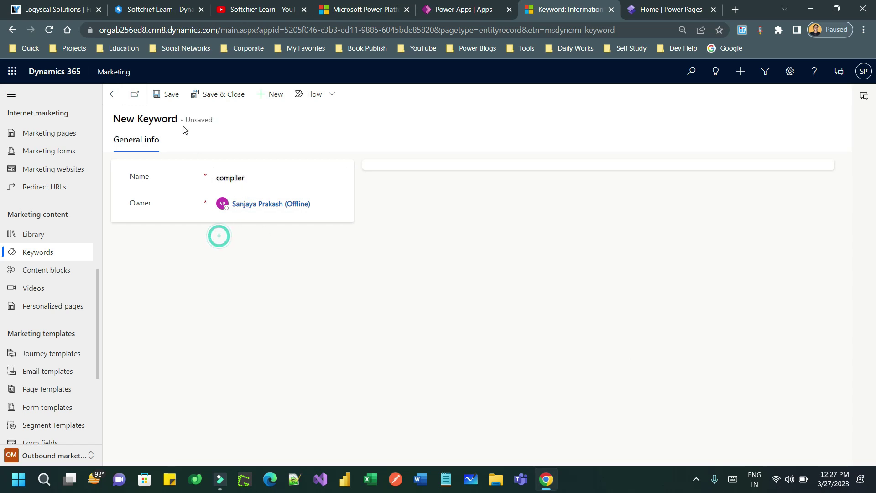
left_click(223, 96)
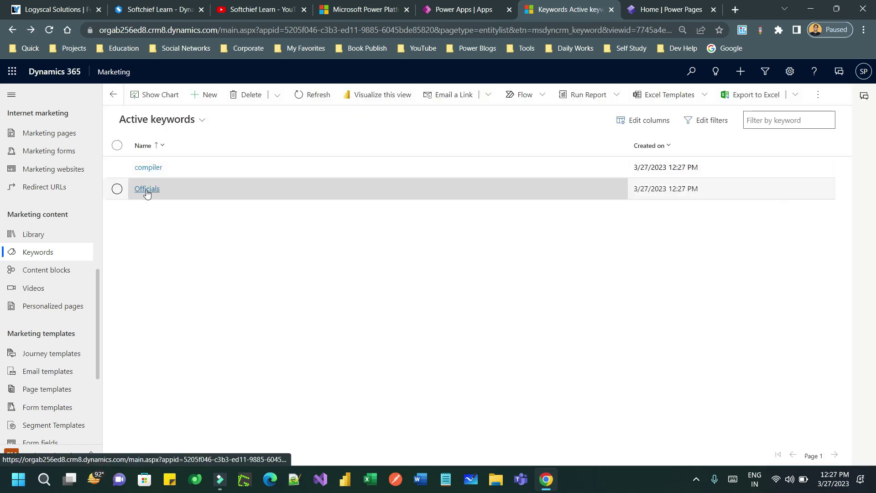
Open the COMPILER DESIGN 4.docx file from the library for editing and add the existing keyword compiler to it
left_click(51, 235)
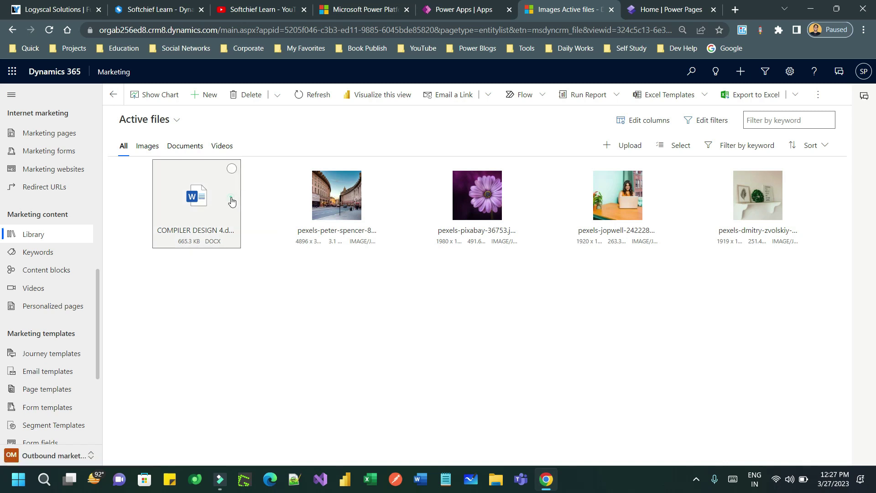
left_click(231, 197)
left_click(206, 95)
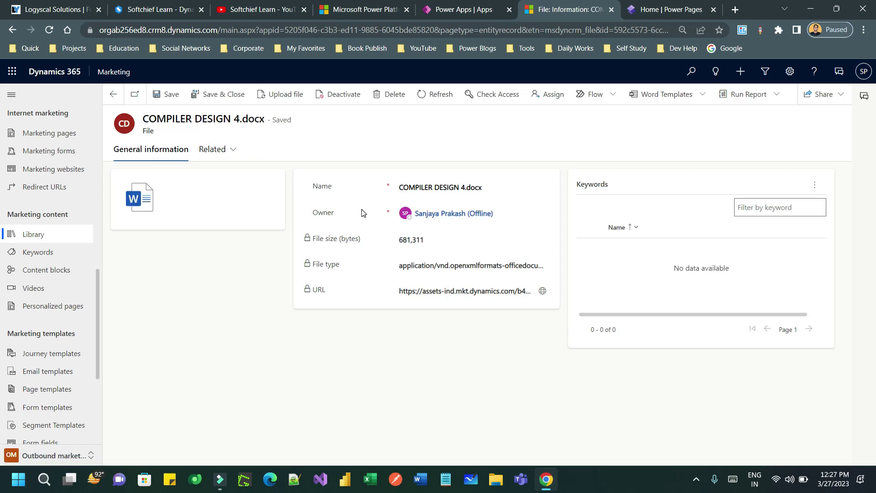
left_click(823, 189)
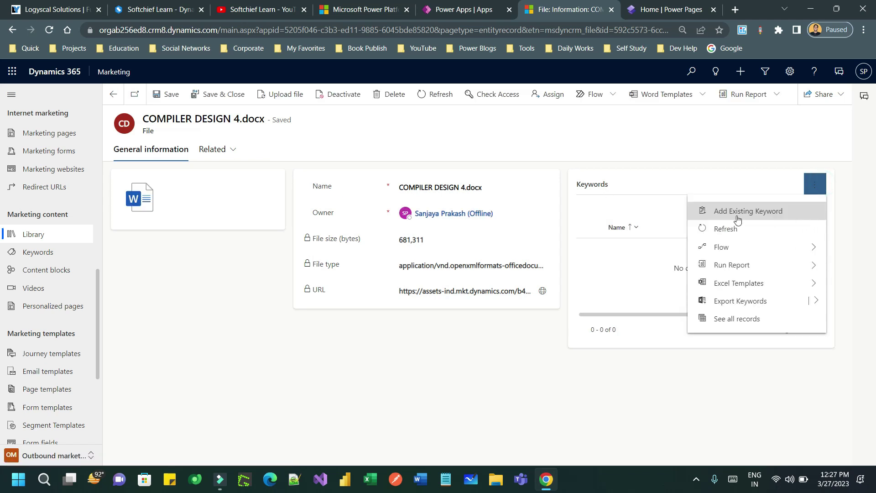
left_click(736, 213)
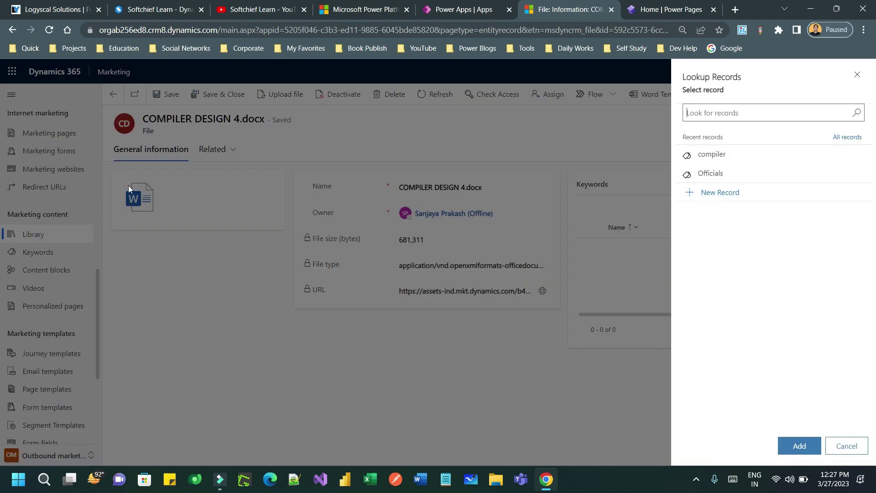
left_click(730, 158)
left_click(798, 445)
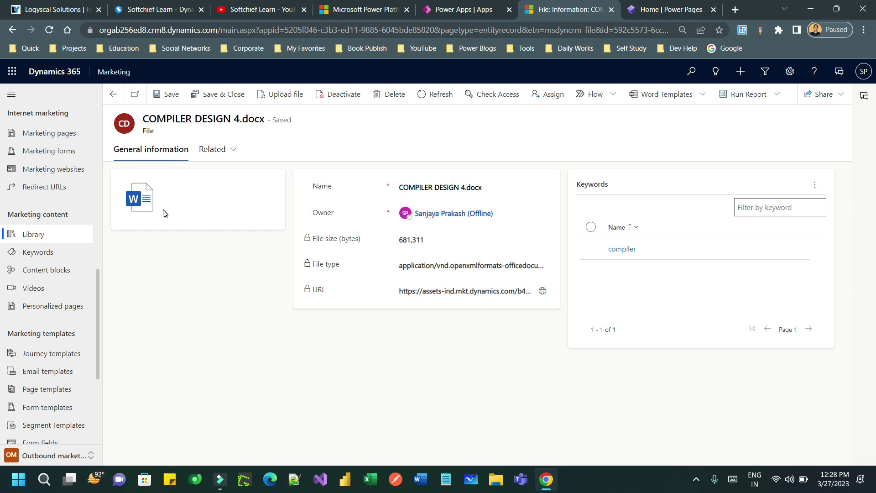
Open the library image pexels-peter-spencer-813362.jpg for editing and add the existing keyword Officials to it
left_click(50, 233)
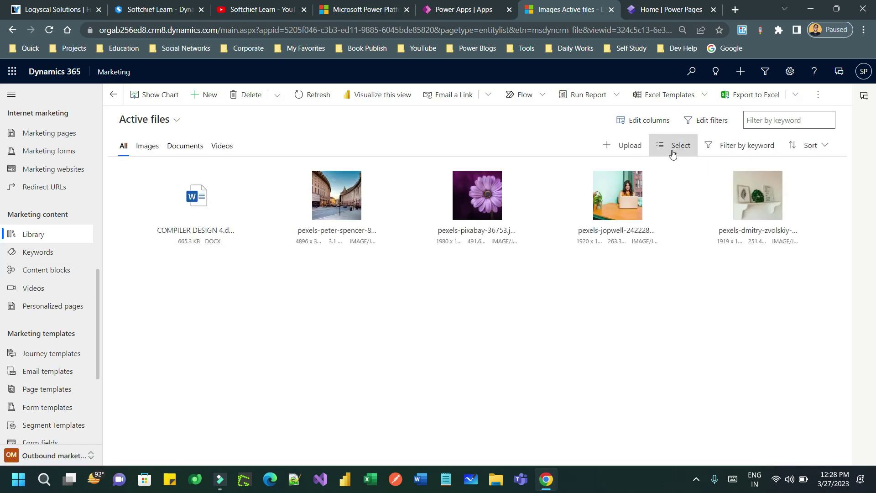
left_click(361, 206)
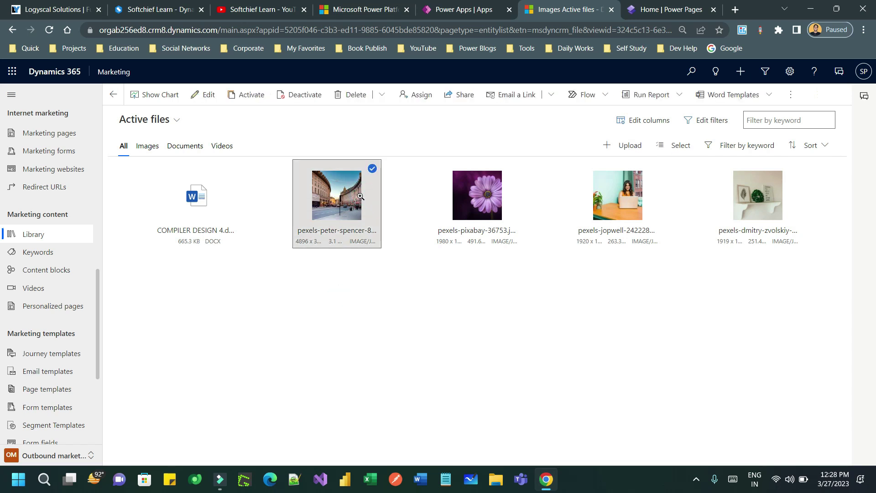
left_click(205, 94)
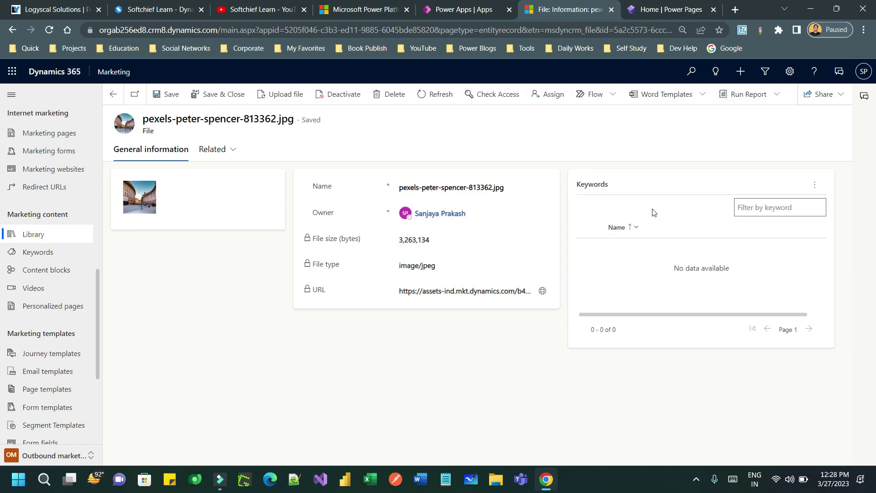
left_click(815, 184)
left_click(732, 216)
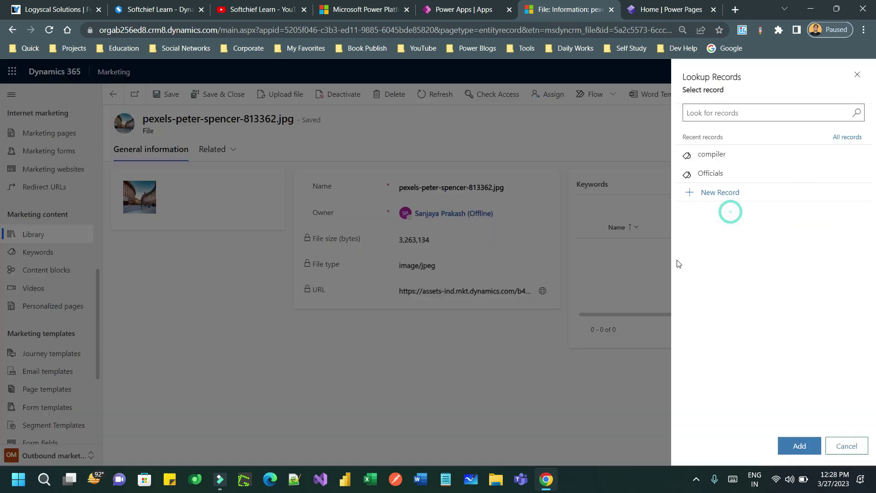
left_click(711, 175)
left_click(799, 446)
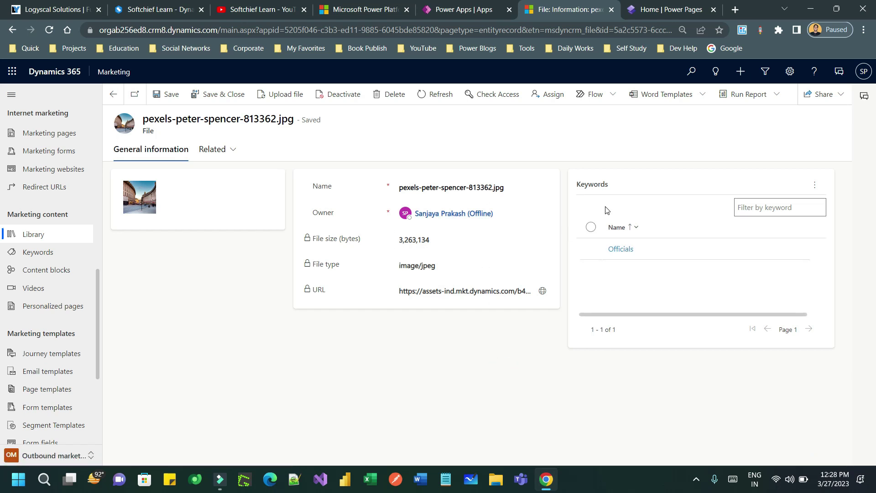
Open the compiler keyword from the keywords list and check which files are associated with it
left_click(67, 252)
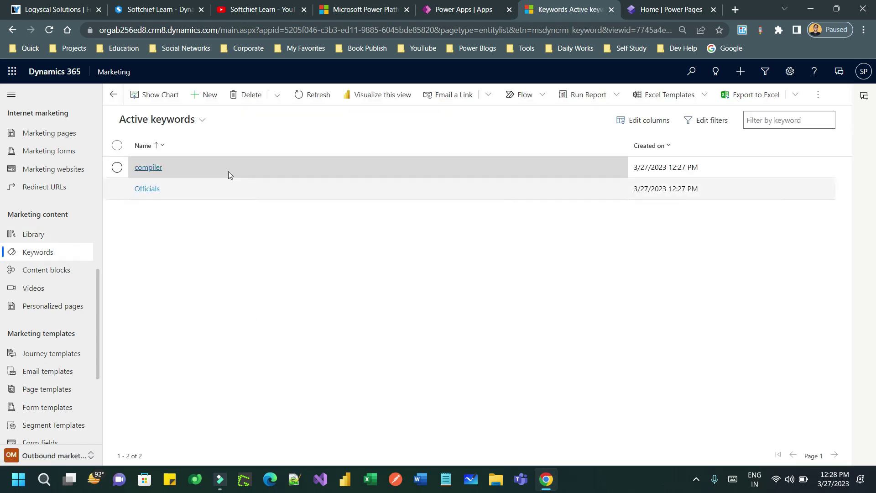
left_click(148, 167)
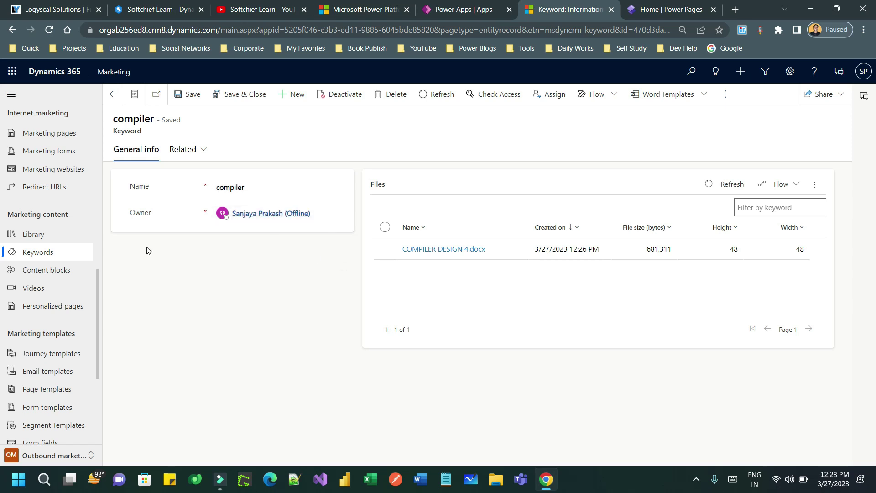
Create a new content block and name it Official Footer
left_click(67, 273)
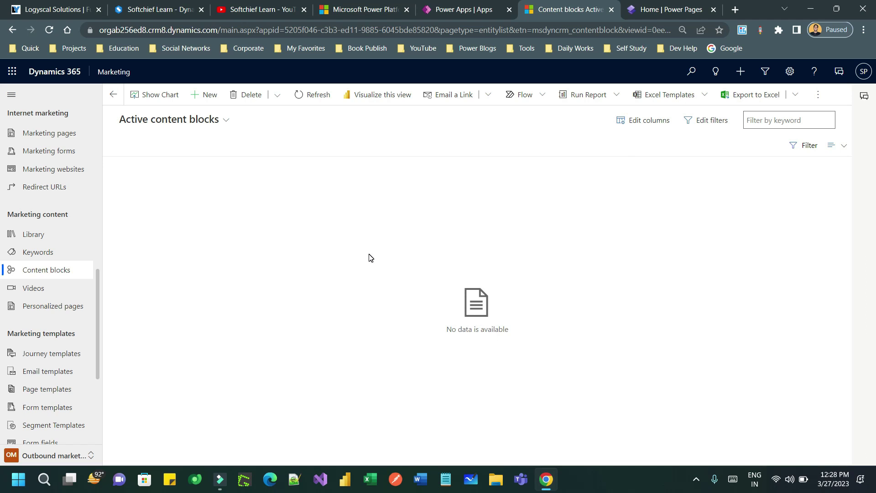
left_click(207, 95)
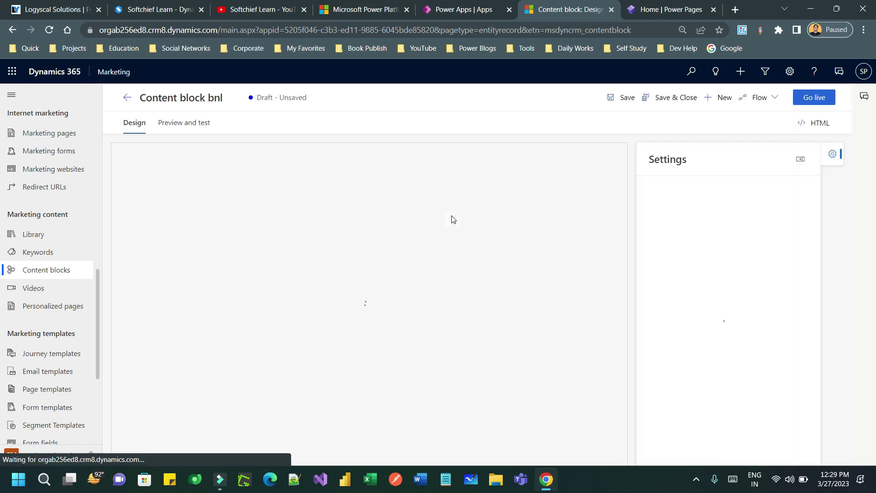
left_click(210, 98)
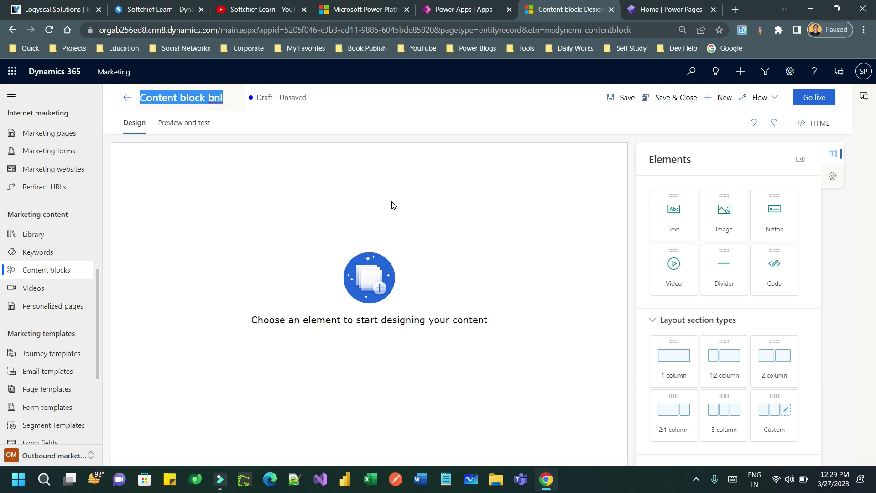
type("Official F")
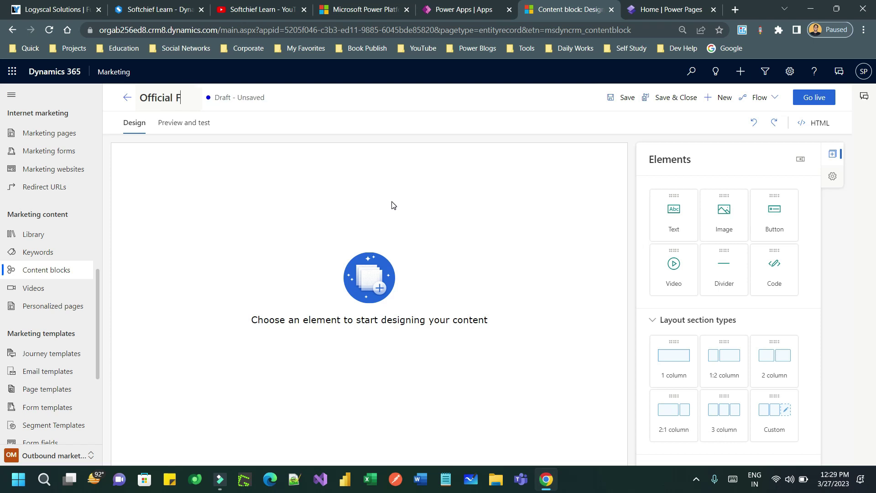
type("ooter")
left_click(242, 254)
left_click(193, 161)
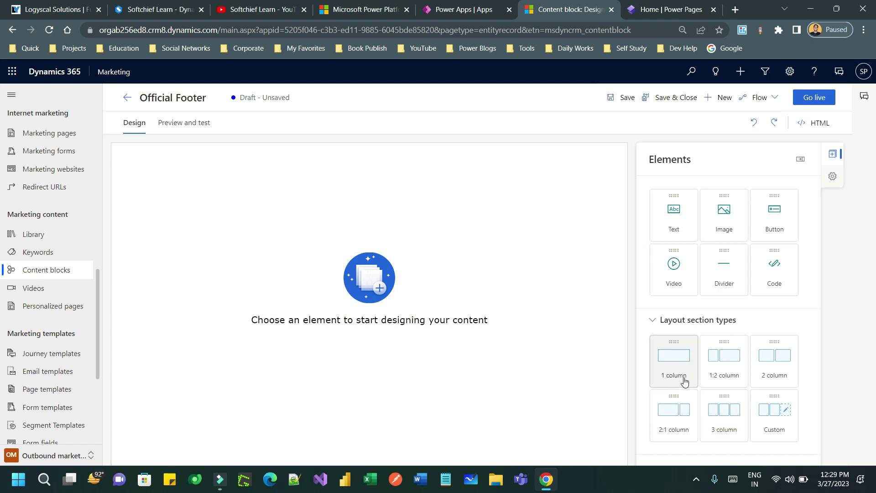
Add a 1:2 column section to the content block, insert an image element in its narrow column and show the image source options
left_click_drag(727, 360, 716, 360)
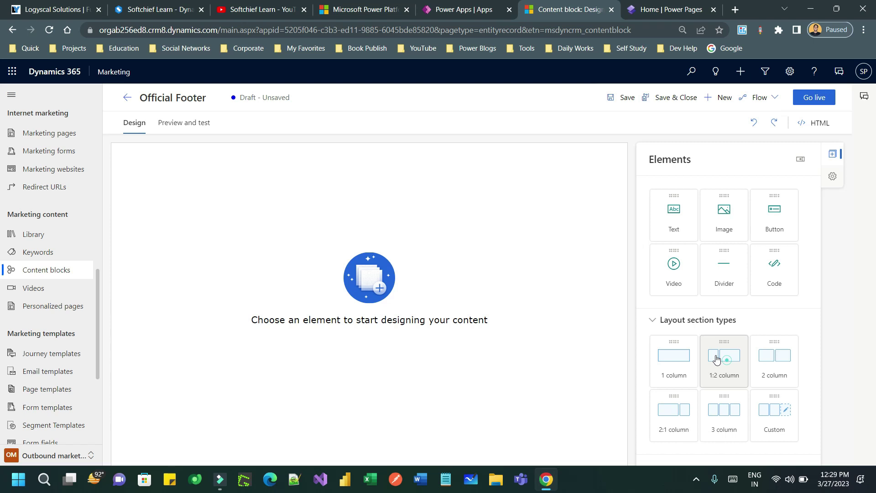
left_click_drag(717, 359, 381, 252)
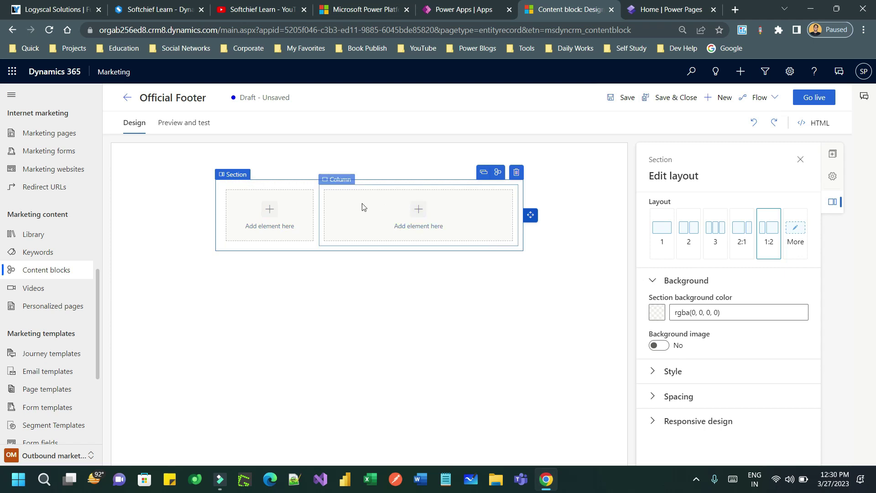
left_click(276, 230)
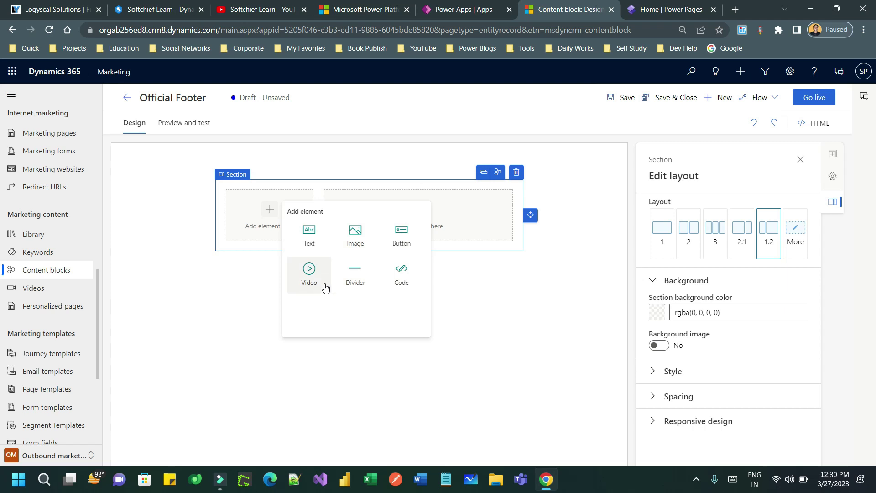
left_click(355, 237)
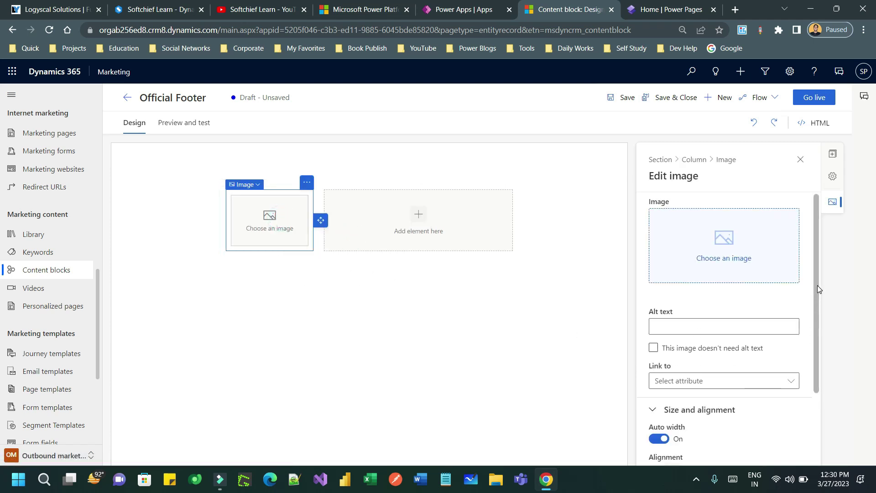
left_click(738, 247)
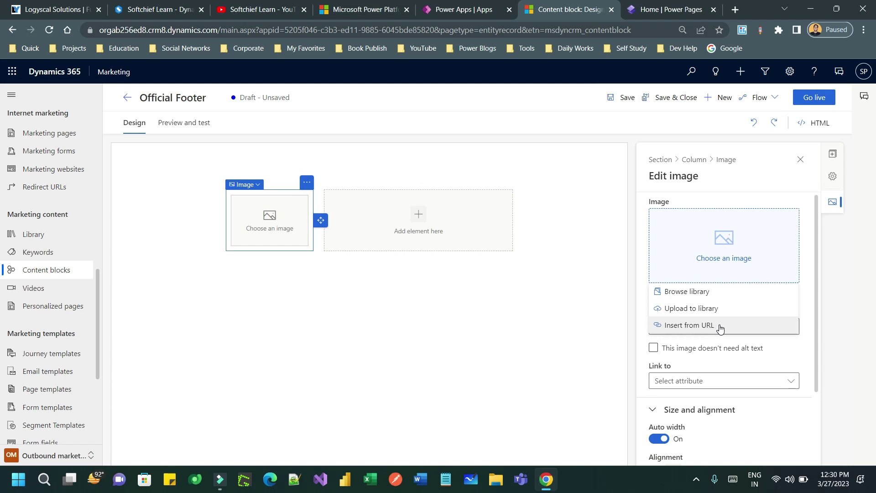
Open undraw.co/illustrations in a new browser tab and try to get an image link from the Completed illustration, then close its preview
left_click(735, 13)
type("un")
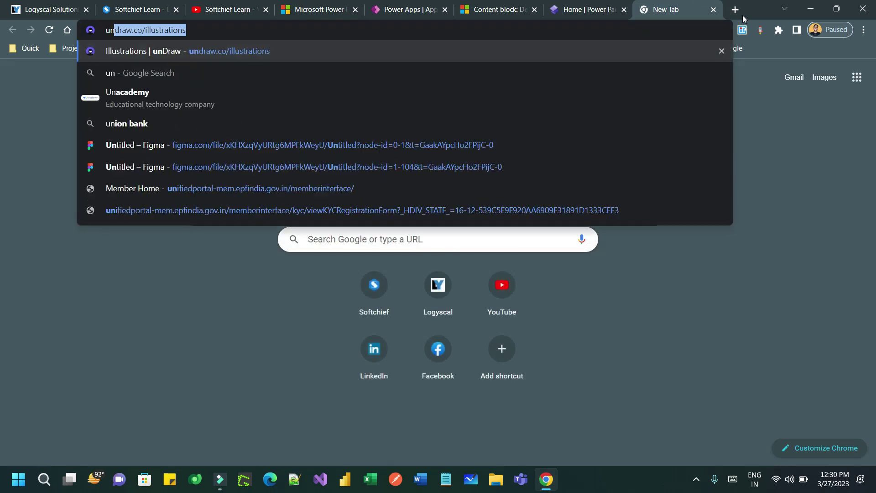
key("Return")
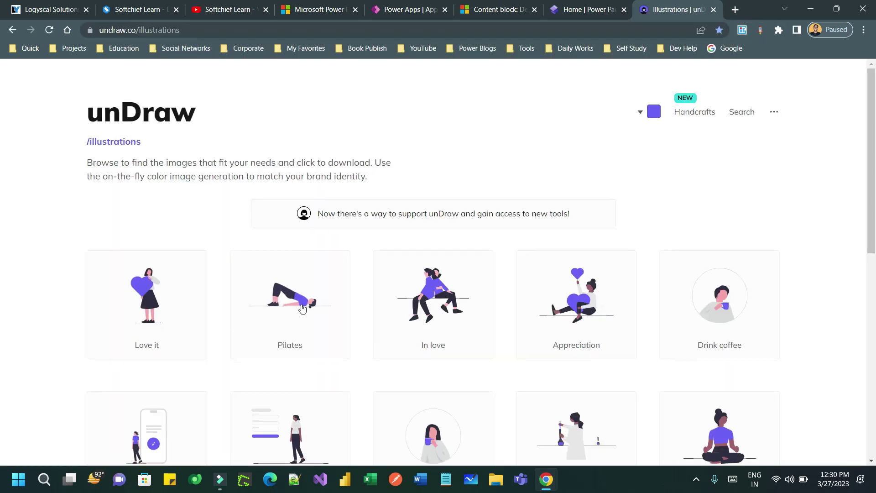
scroll(301, 308, "down", 3)
left_click(147, 320)
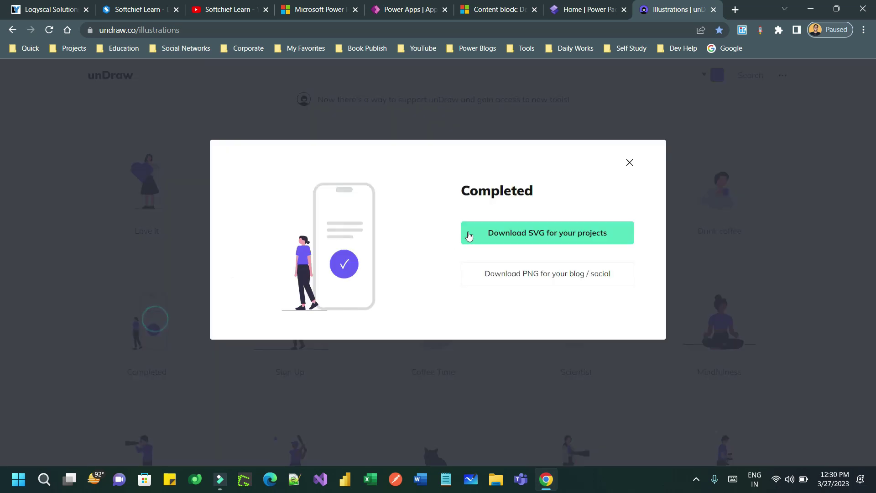
right_click(358, 218)
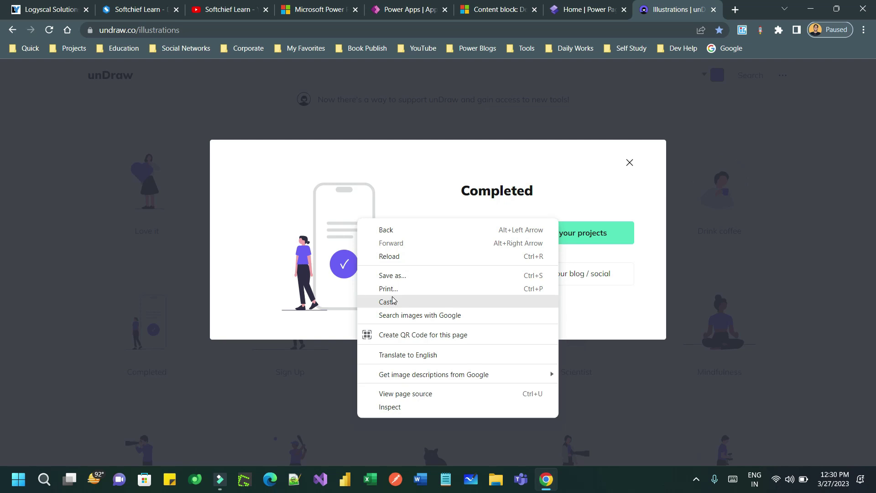
left_click(338, 261)
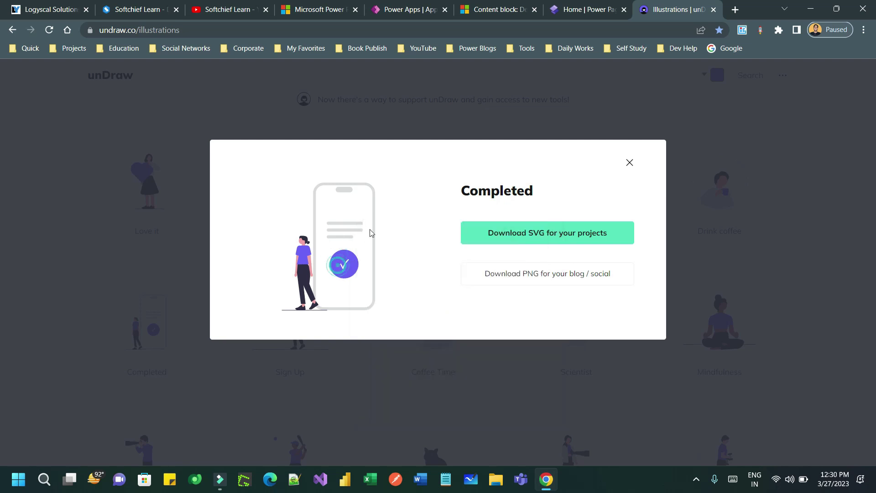
right_click(320, 234)
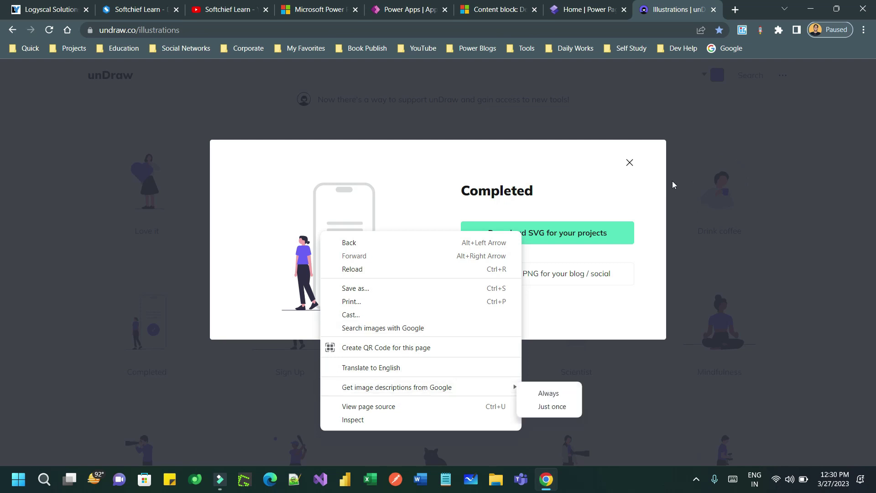
left_click(630, 163)
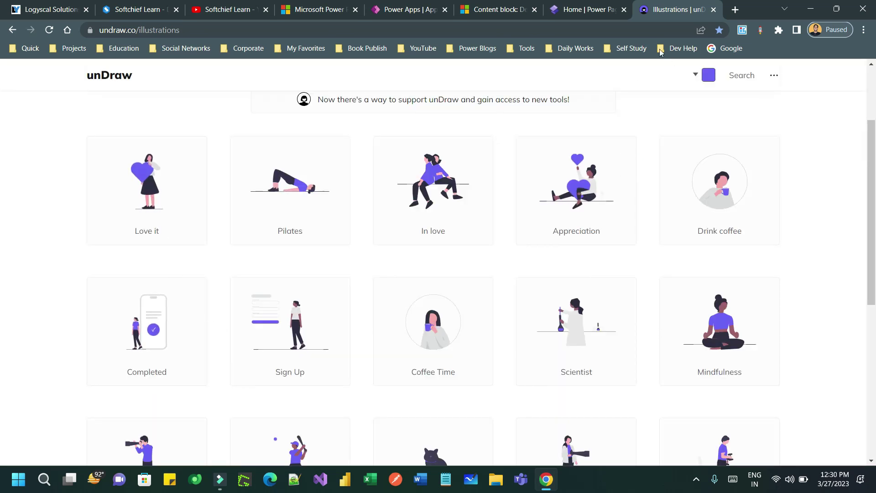
Open the Pexels website in the illustrations tab and search its free photos for logo
left_click(586, 28)
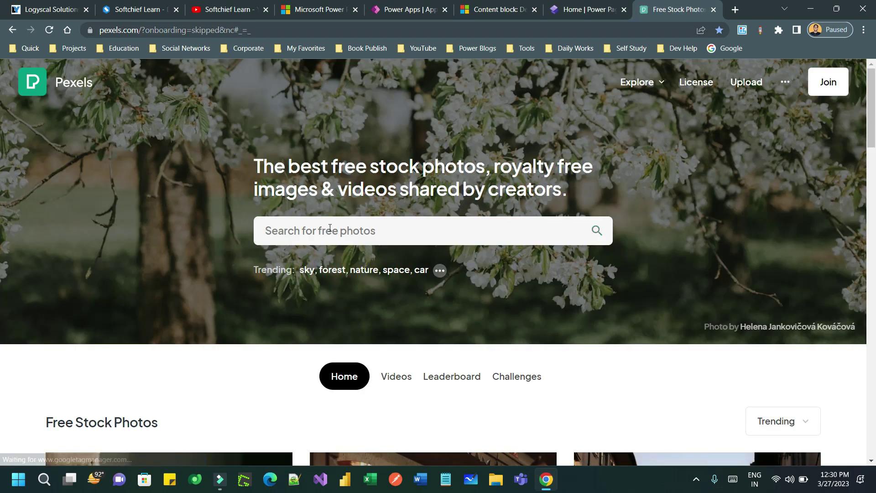
left_click(330, 227)
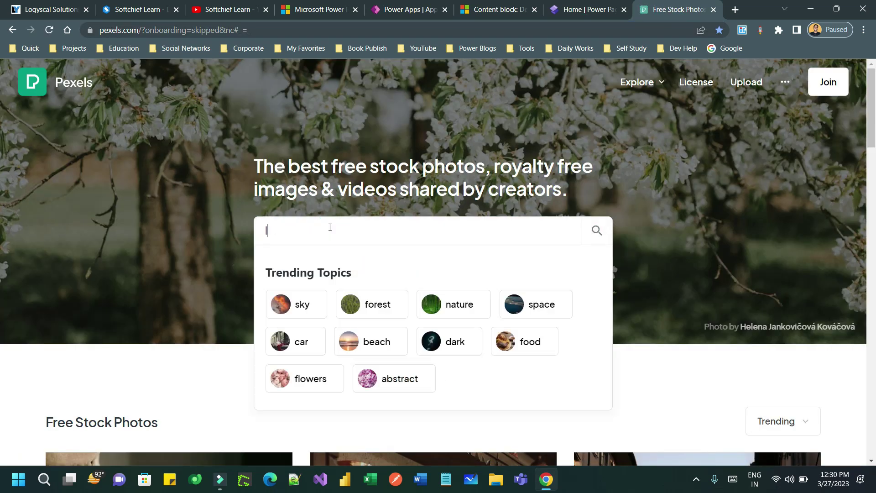
type("logo")
key("Return")
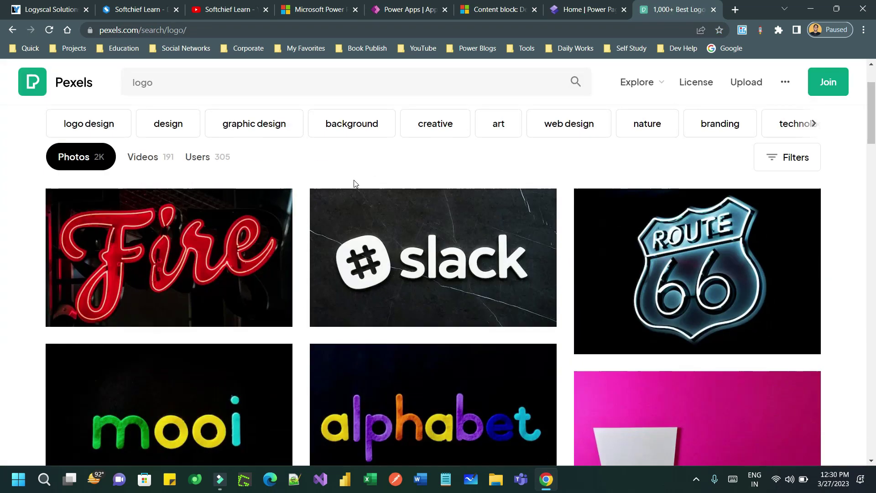
Find the black and silver BMW emblem photo among the logo results, open it and copy its image address
scroll(360, 192, "down", 9)
scroll(395, 216, "down", 12)
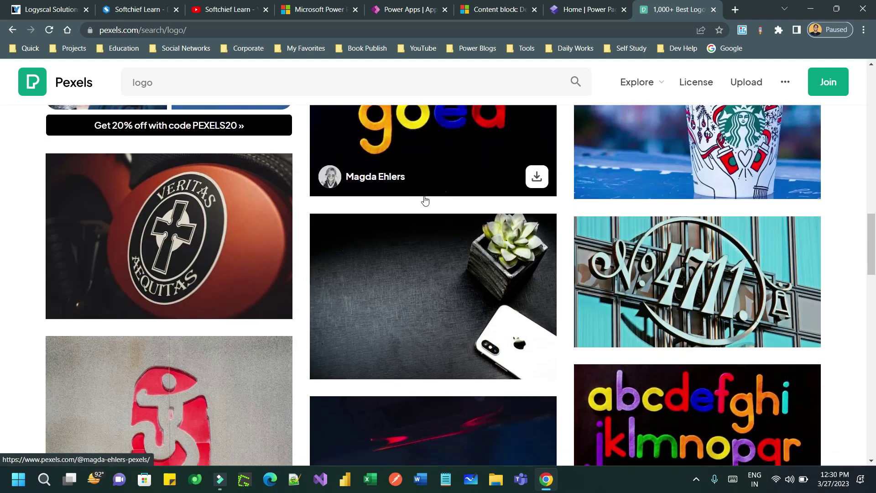
scroll(477, 183, "up", 5)
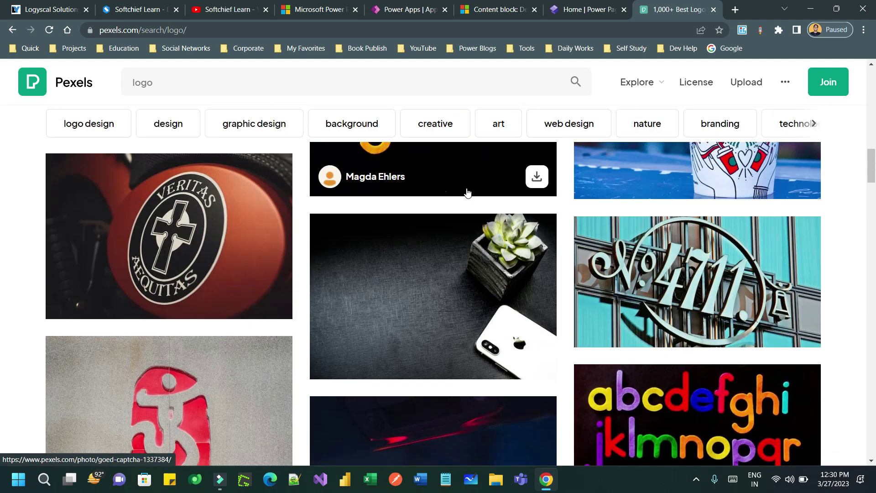
scroll(470, 191, "down", 12)
scroll(484, 196, "up", 4)
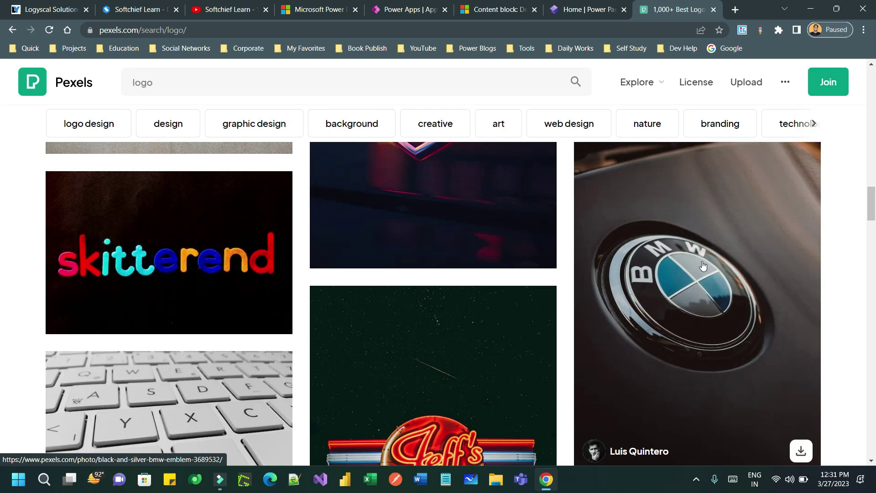
scroll(655, 228, "down", 3)
left_click(655, 236)
right_click(446, 235)
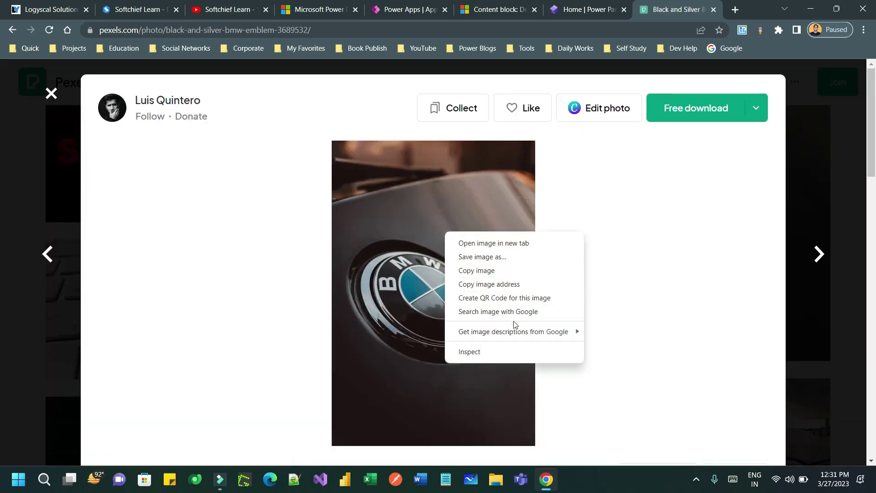
left_click(517, 283)
Return to the Official Footer content block and set the image element's link type to URL
left_click(587, 12)
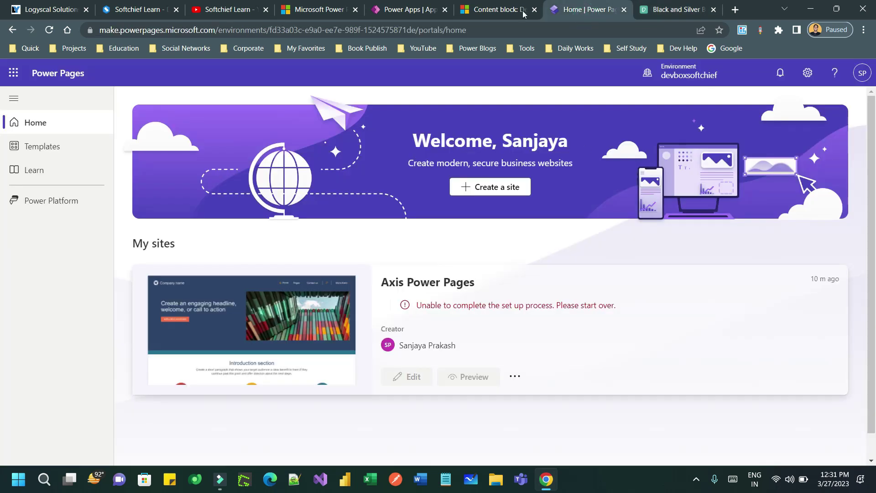
left_click(497, 8)
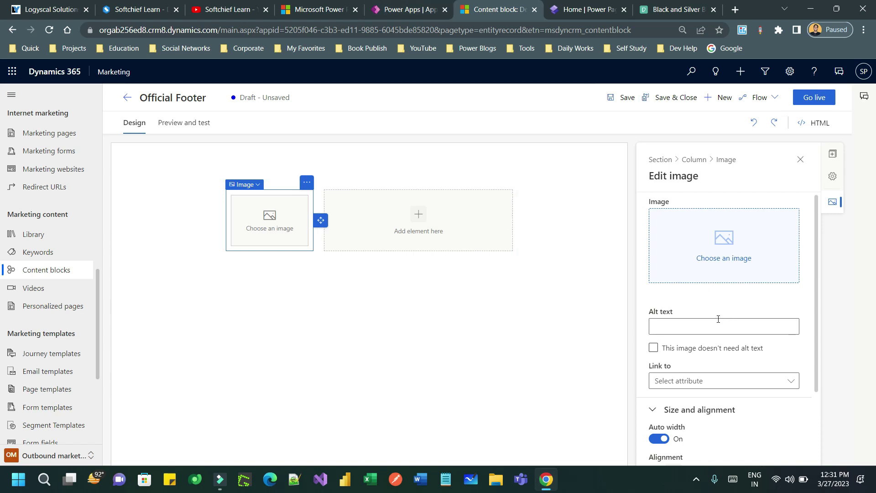
scroll(708, 390, "down", 1)
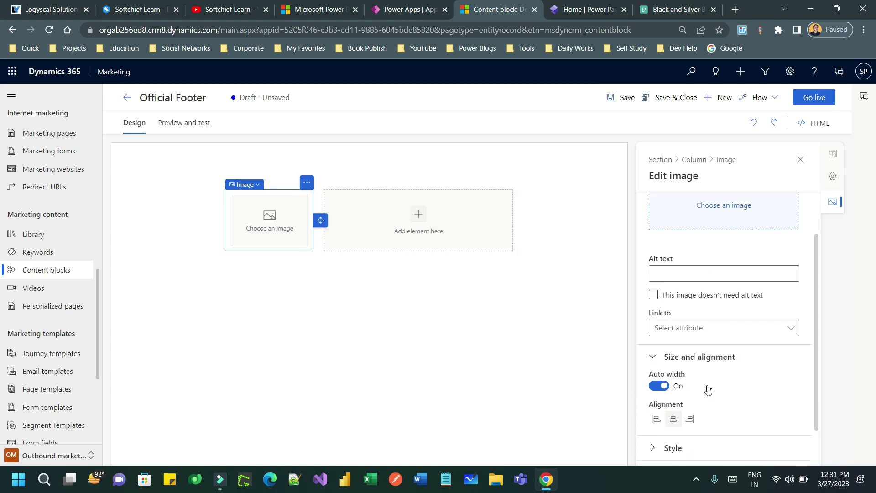
left_click(705, 327)
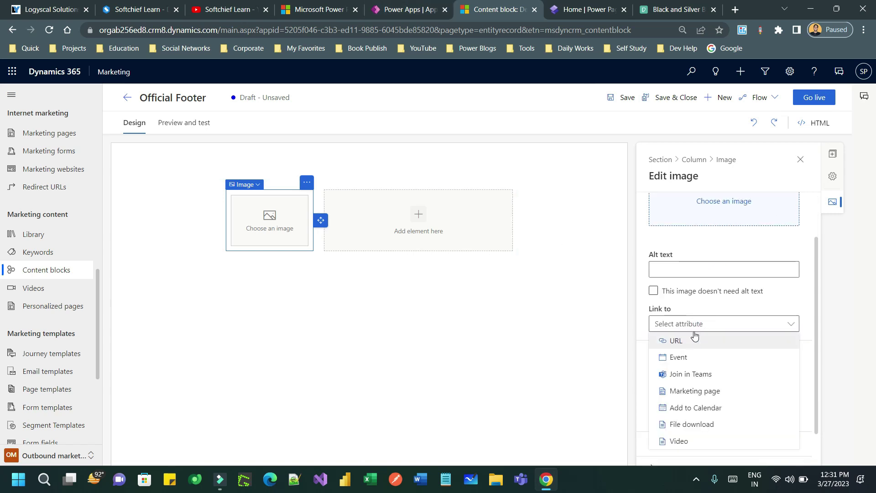
scroll(690, 280, "up", 1)
Insert the BMW emblem photo into the image element from the copied image URL
left_click(730, 262)
left_click(728, 250)
left_click(664, 325)
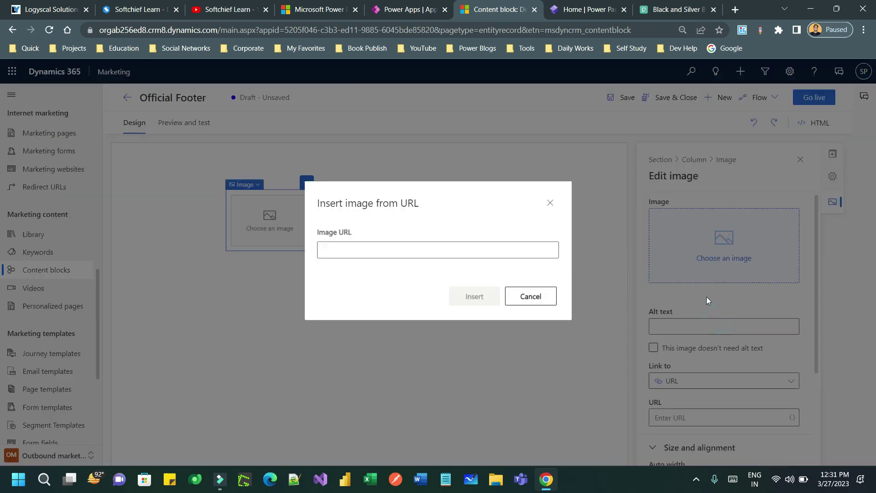
left_click(419, 252)
key("ctrl+v")
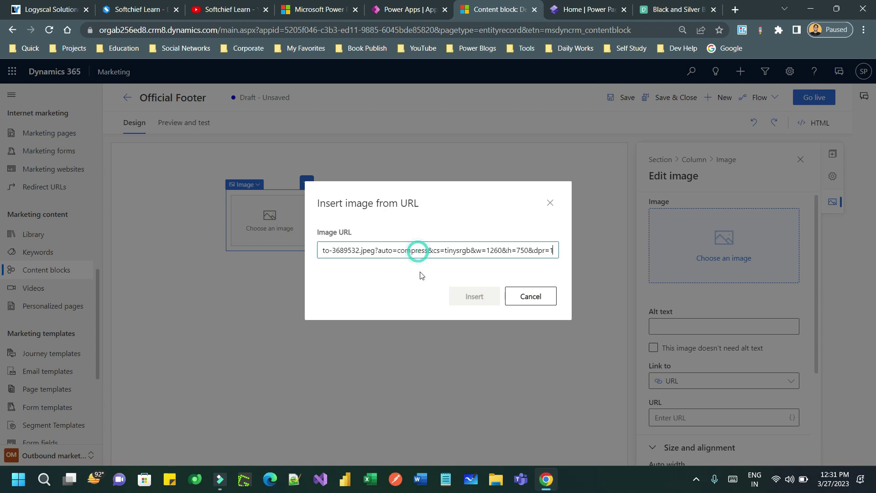
left_click(475, 297)
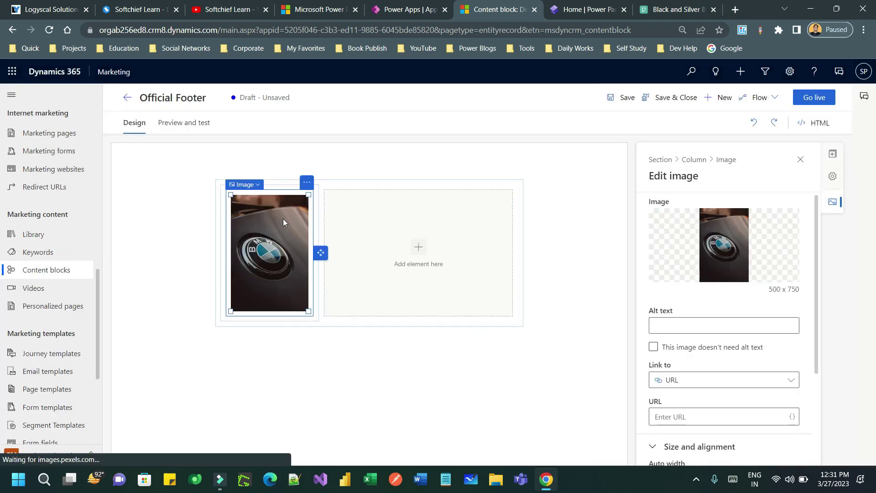
Add a text element to the empty wide column, enter BMW Content and make it bold
left_click(427, 221)
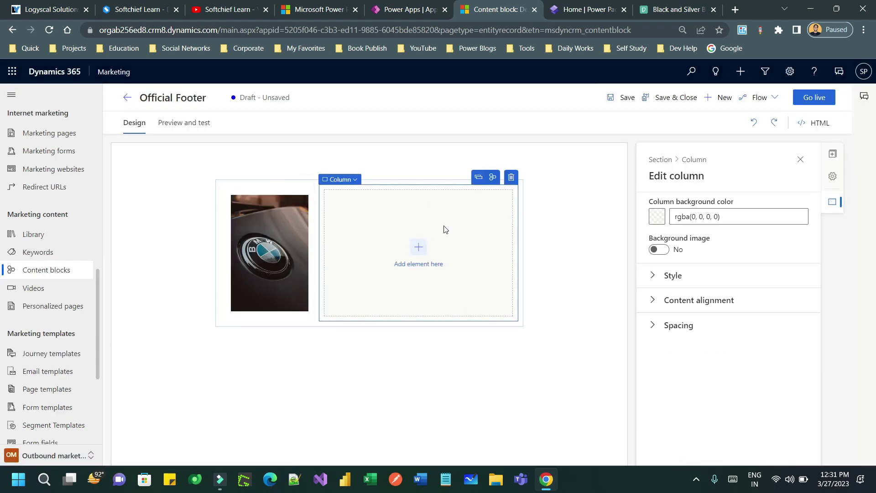
left_click(651, 276)
left_click(651, 276)
left_click(418, 247)
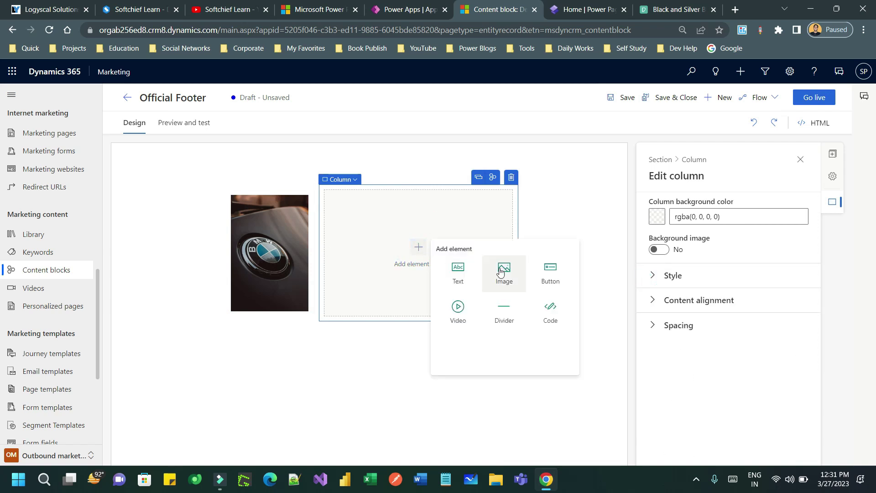
left_click(457, 273)
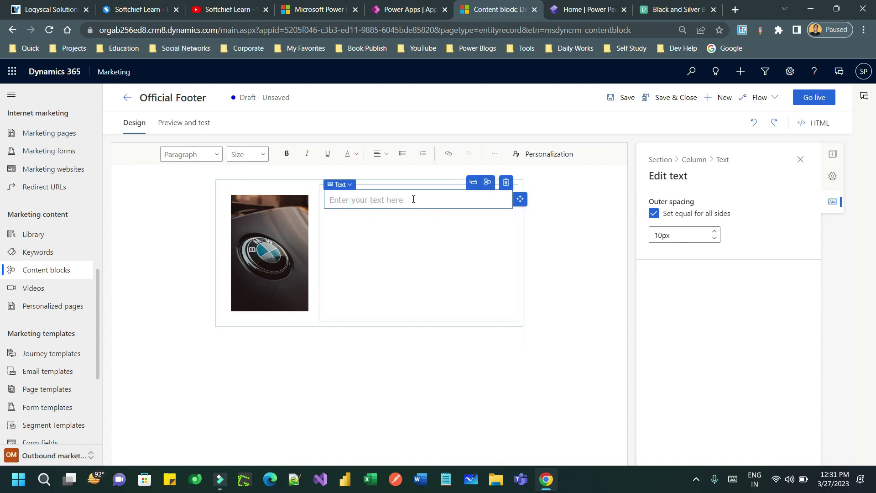
type("BMW ")
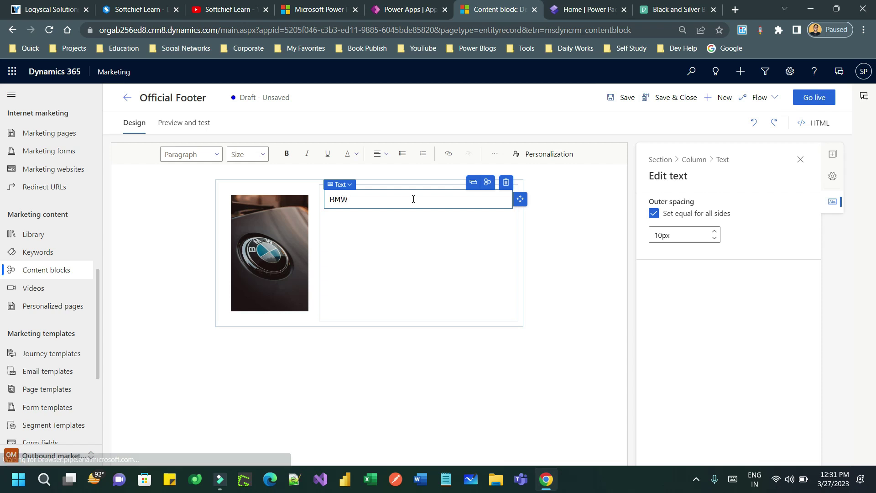
type("Content")
left_click_drag(413, 199, 330, 199)
key("ctrl+b")
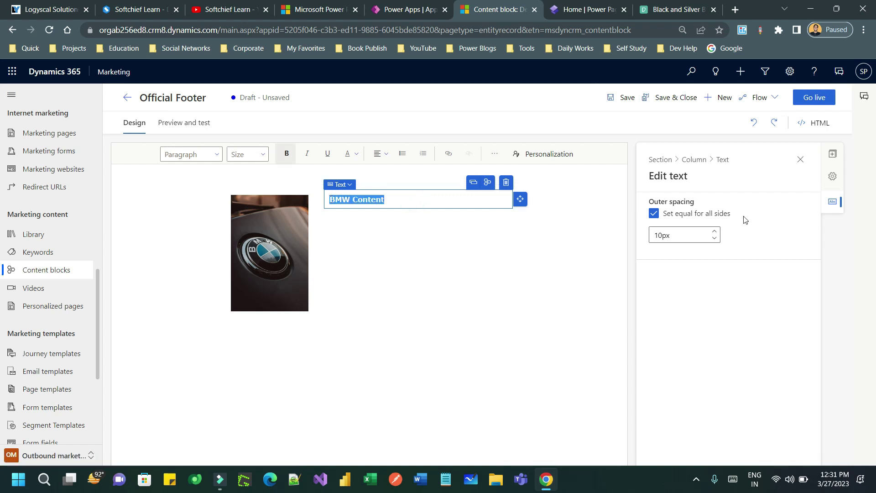
Set the BMW Content text's outer spacing to 22px on all sides and select the column around it
left_click(721, 241)
left_click(716, 227)
left_click(716, 232)
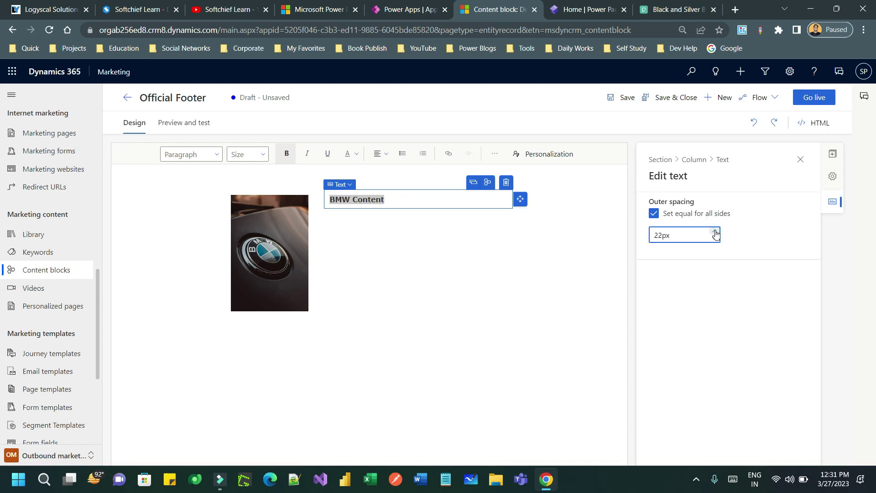
left_click(409, 262)
left_click(353, 229)
left_click(378, 231)
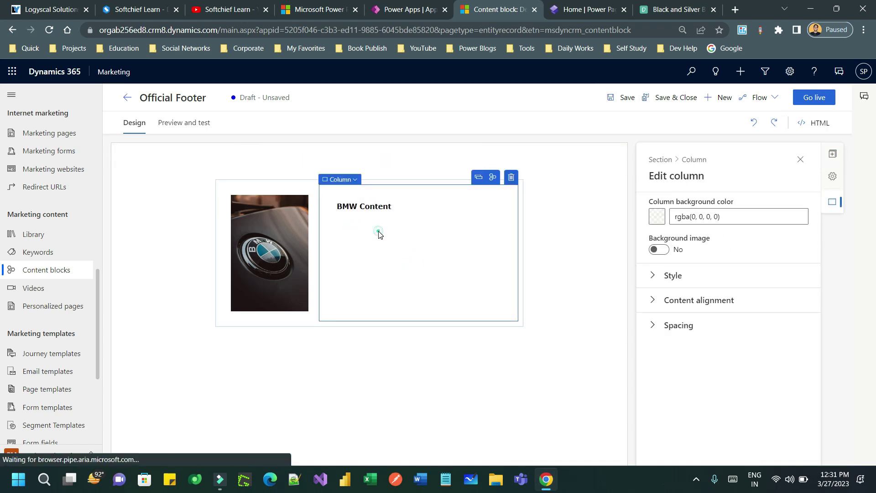
left_click(391, 247)
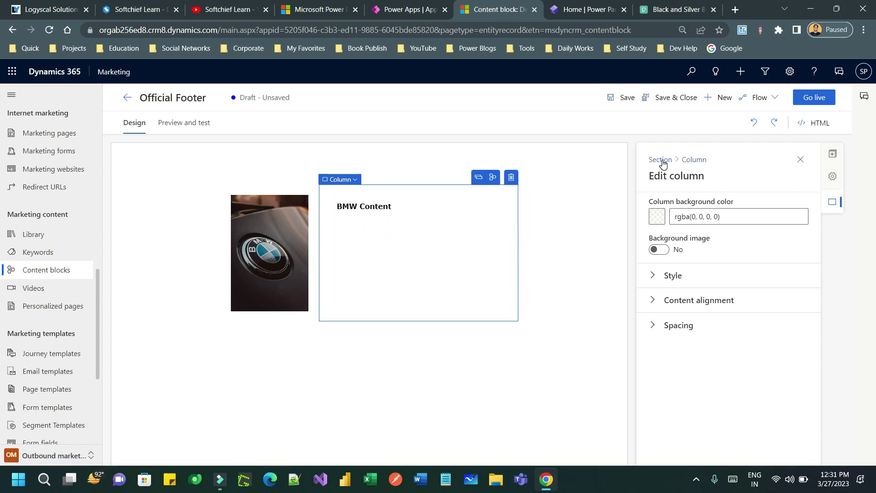
Add a second text element below the BMW Content heading in the wide column
left_click(832, 154)
left_click(832, 154)
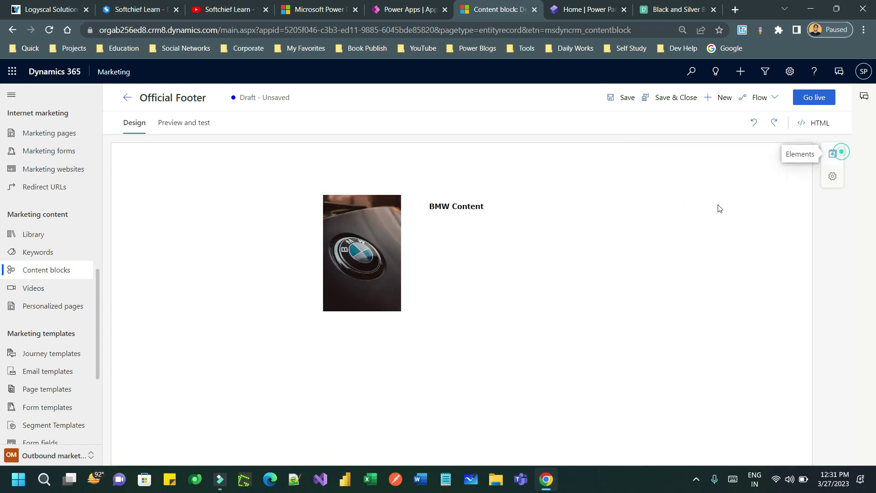
left_click(486, 231)
left_click(832, 154)
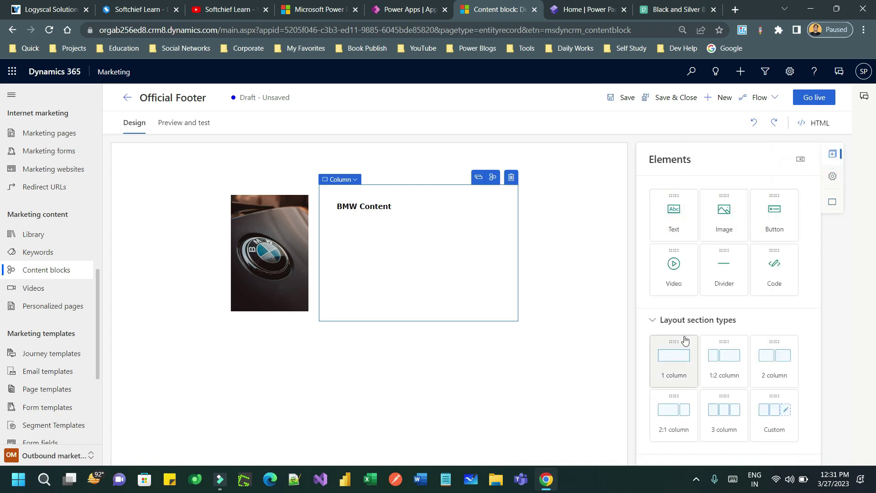
left_click_drag(679, 219, 345, 217)
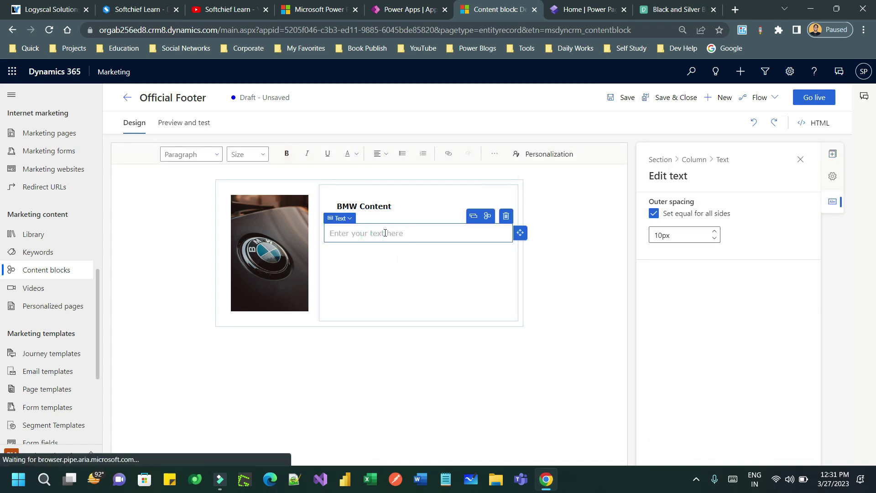
Search Google for dummy content in the Pexels tab and copy the Lorem Ipsum description from the lipsum.com result
left_click(679, 7)
scroll(512, 213, "down", 8)
scroll(512, 214, "down", 5)
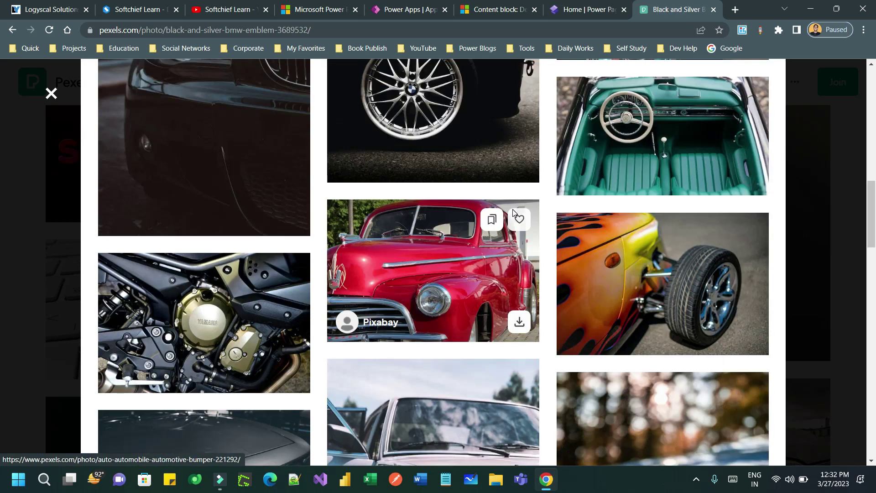
left_click(445, 30)
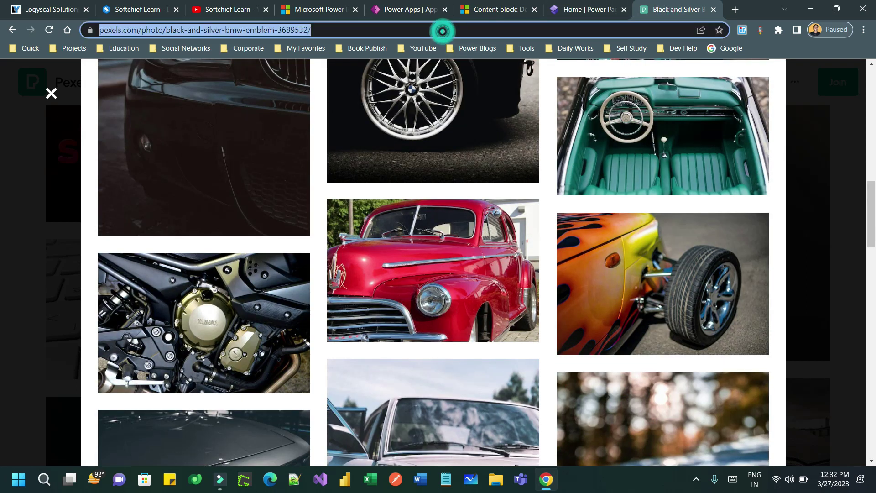
type("dummy conten")
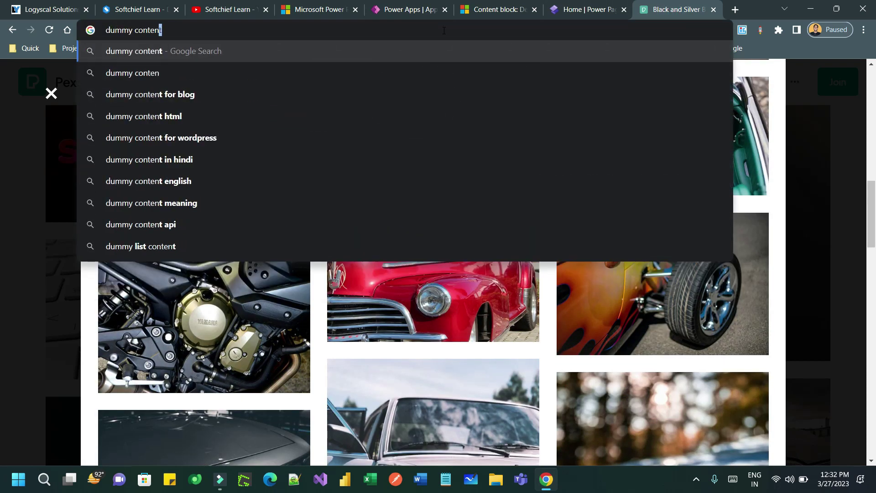
key("Return")
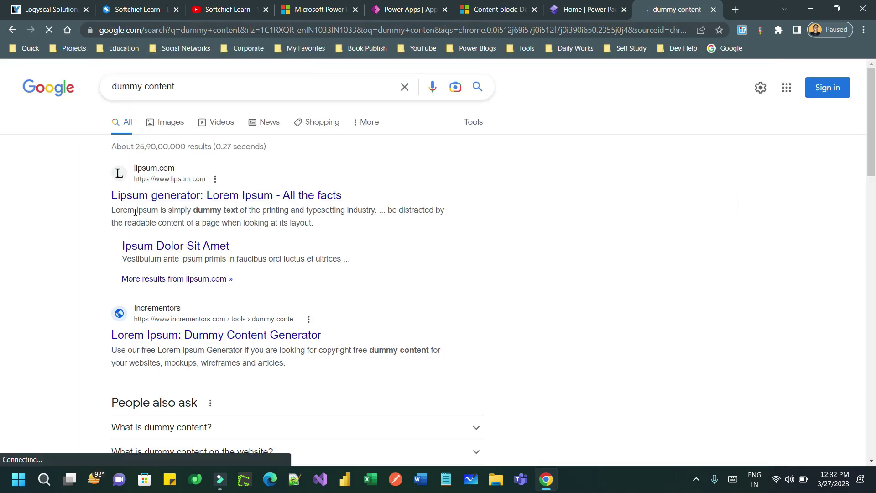
left_click_drag(112, 208, 300, 226)
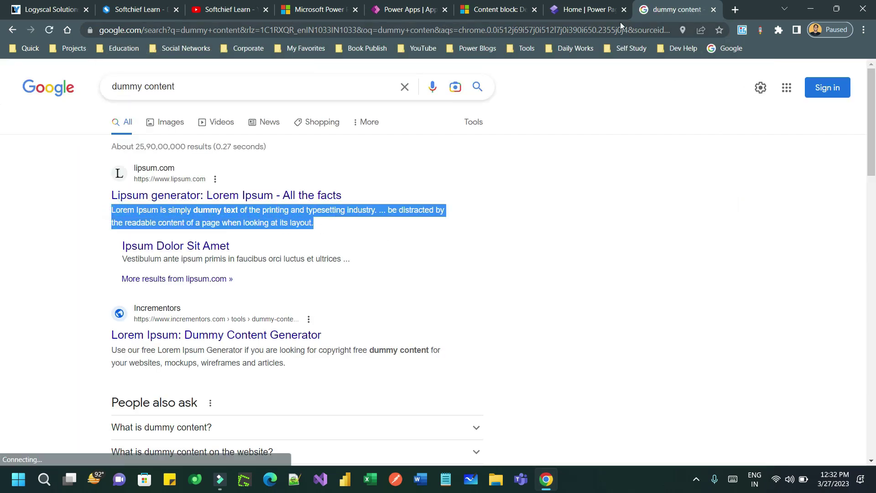
Paste the copied Lorem Ipsum sentences into the empty text element below the BMW Content heading
key("ctrl+Page_Up")
key("ctrl+Page_Up")
left_click(434, 235)
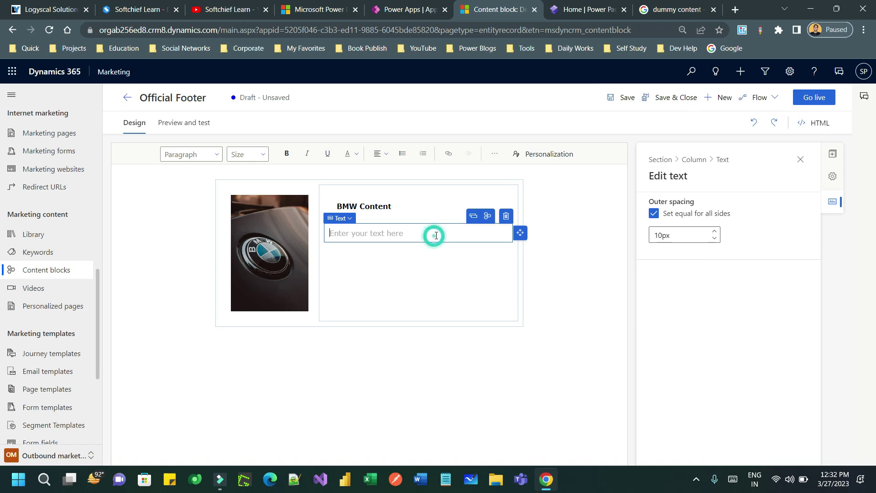
type("Lorem Ipsum is simply dummy text of the printing and typesetting industry. ... be distracted by the readable content of a page when looking at its layout.")
left_click(554, 284)
left_click(422, 285)
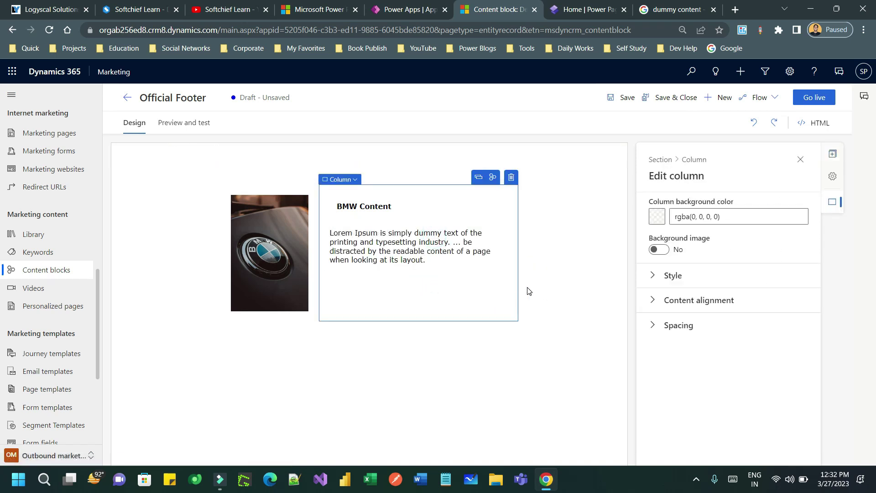
Add a divider below the Lorem Ipsum paragraph and a button element beneath the divider
left_click(833, 154)
left_click_drag(703, 276, 379, 278)
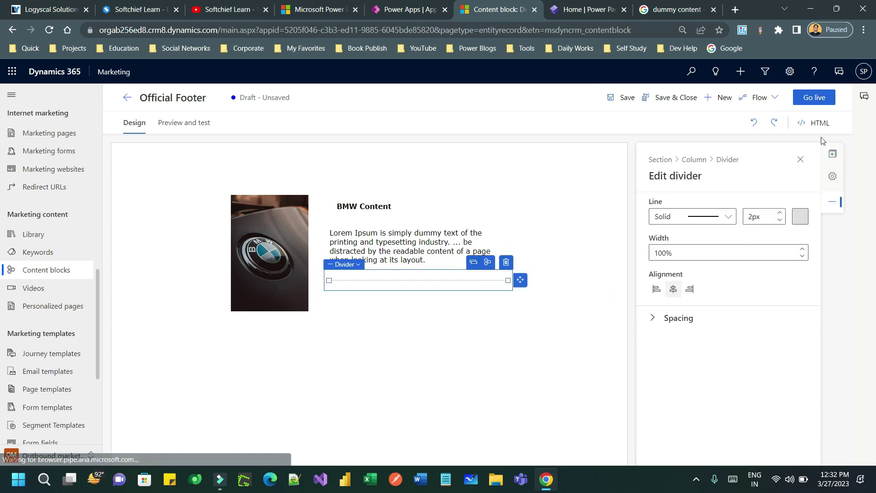
left_click(833, 154)
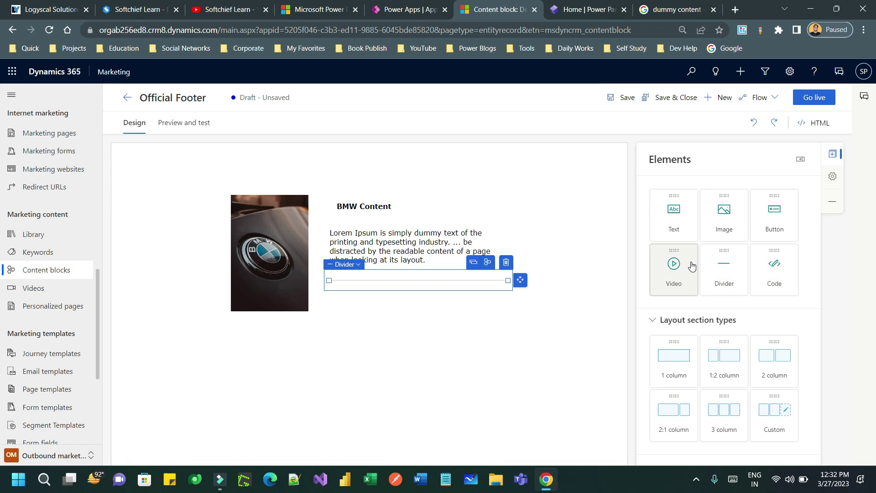
left_click_drag(772, 221, 379, 311)
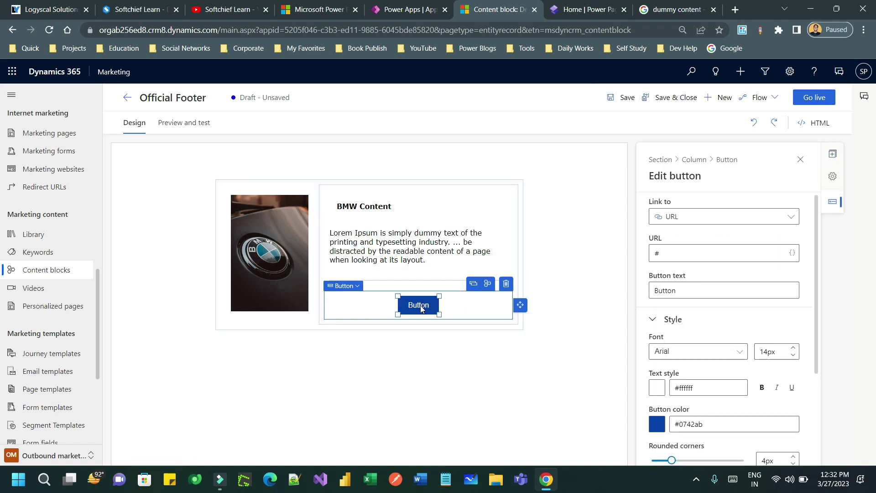
Left-align the button below the divider and set its button text to Website
scroll(716, 360, "down", 3)
left_click(704, 405)
left_click(657, 400)
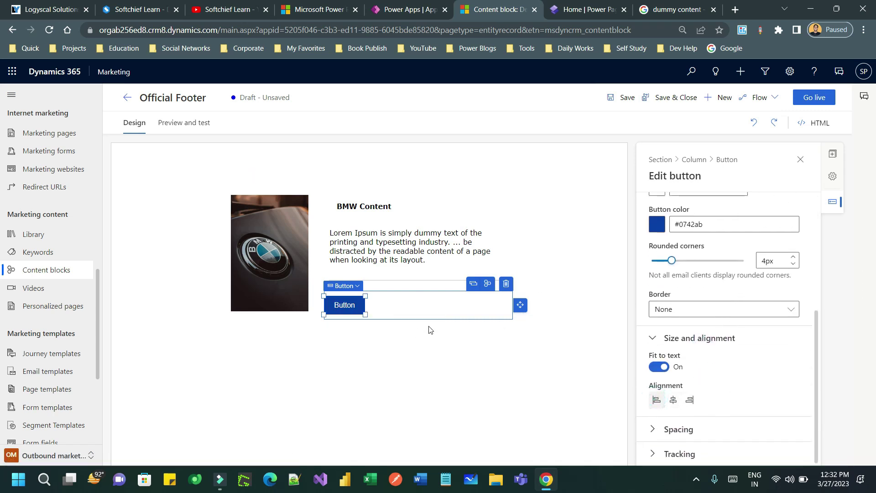
left_click(383, 307)
scroll(731, 247, "up", 4)
double_click(707, 289)
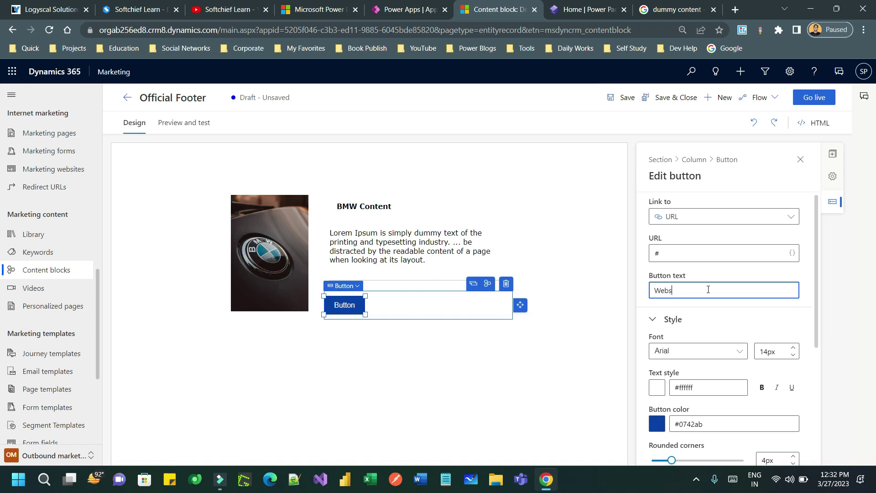
left_click(561, 297)
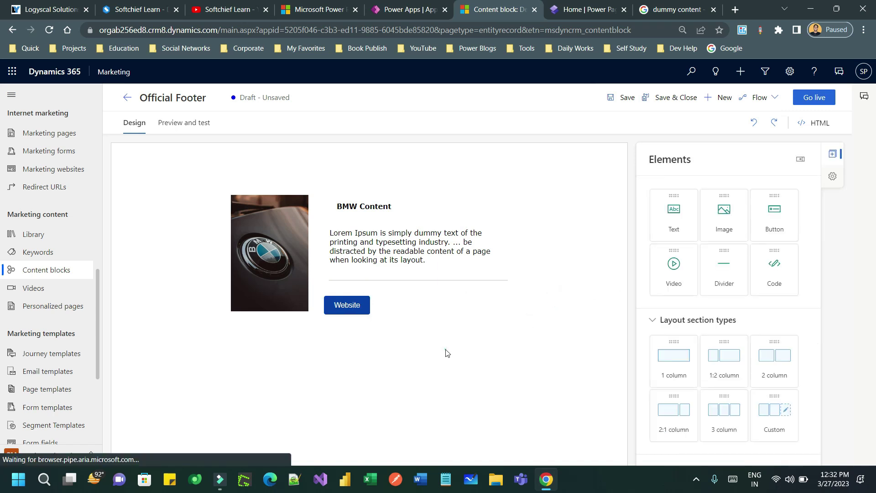
Keep the Website button's link type as URL and enter the Softchief web address as its target
left_click(369, 309)
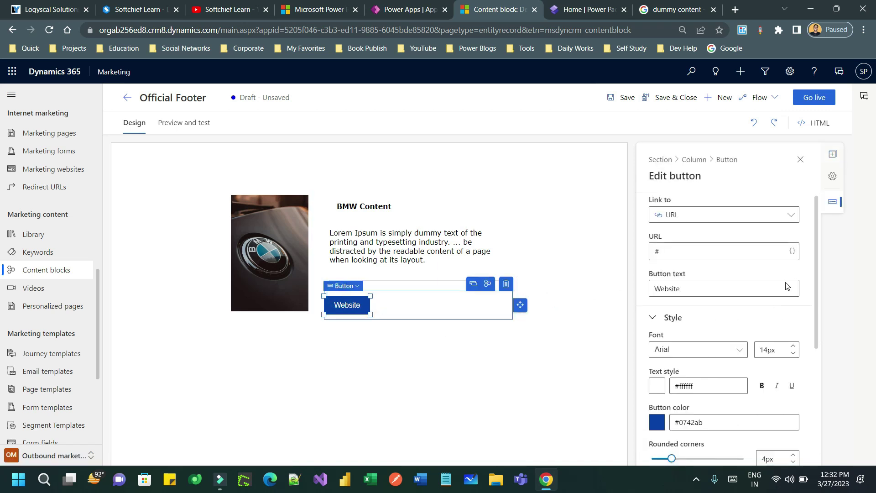
left_click(725, 254)
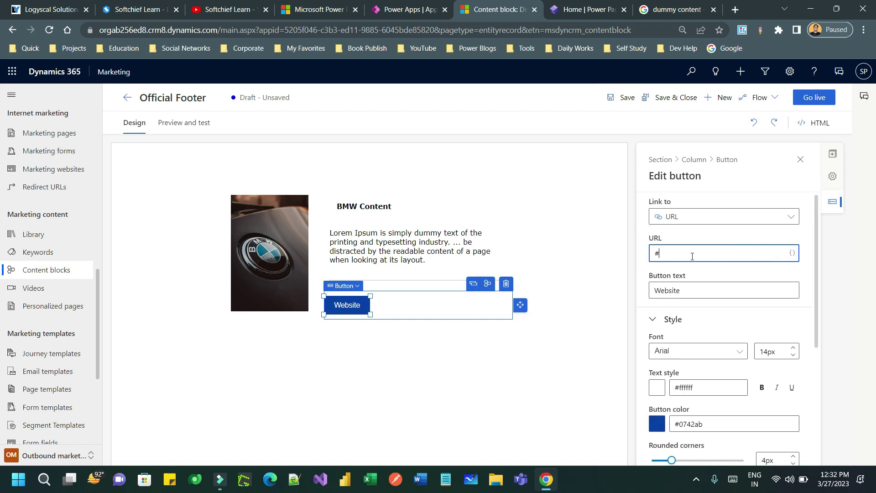
left_click(627, 252)
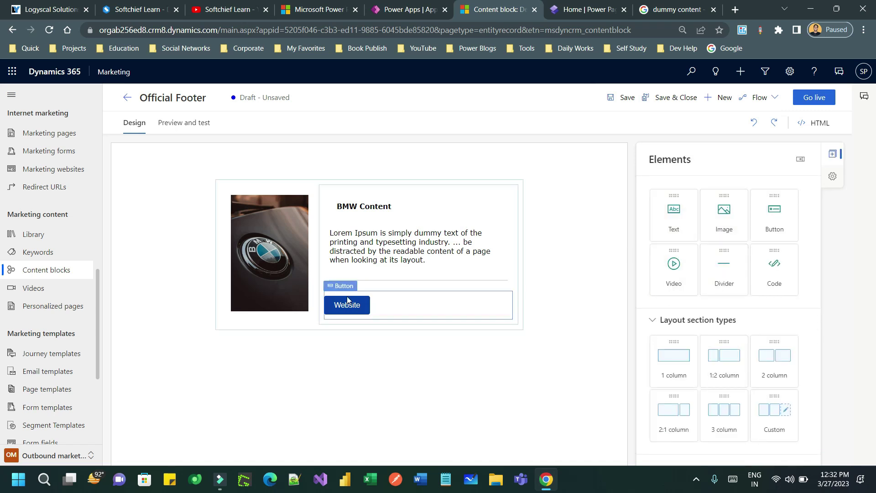
left_click(730, 217)
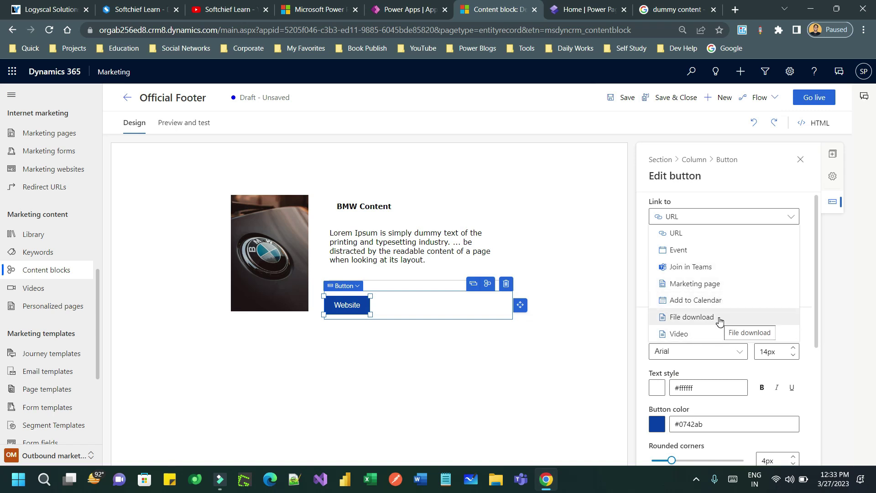
left_click(702, 234)
left_click(702, 254)
double_click(703, 254)
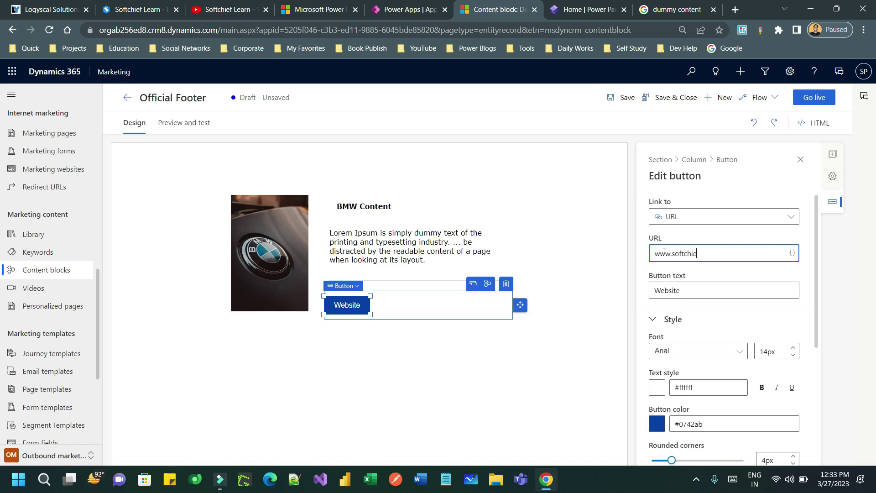
left_click(561, 352)
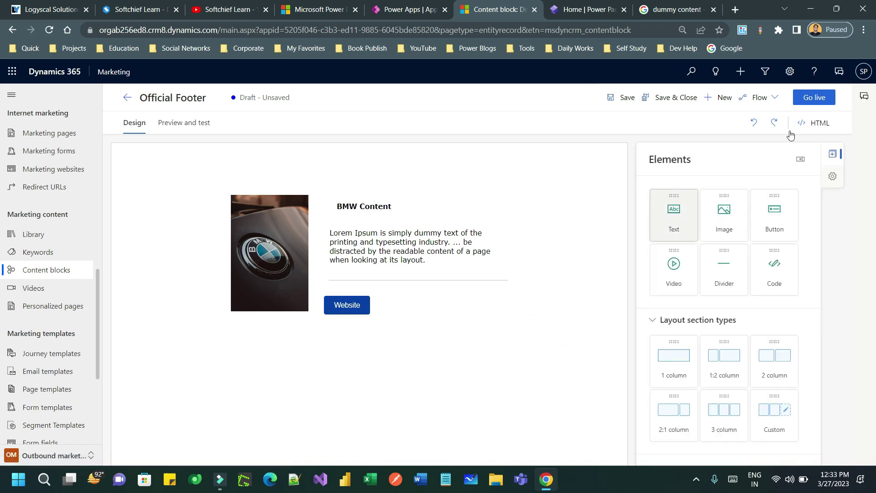
Set the Official Footer content block live and preview its details in the Active content blocks list
left_click(806, 98)
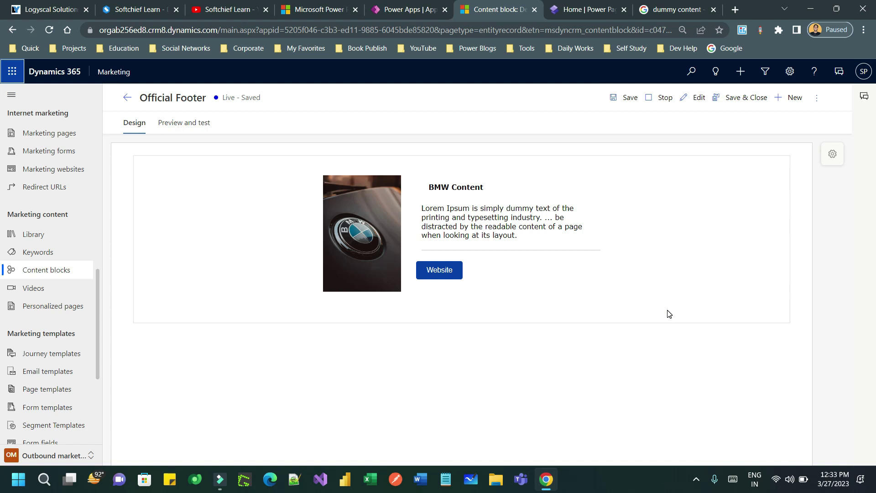
left_click(383, 350)
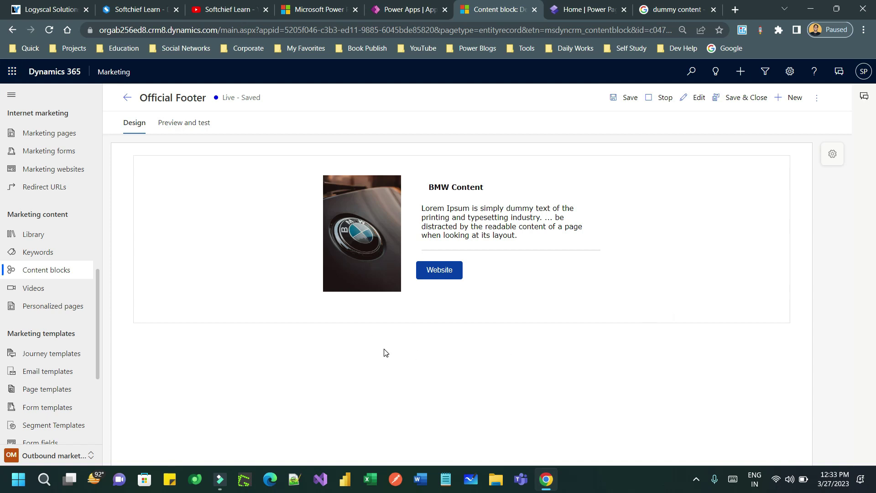
left_click(38, 287)
left_click(52, 272)
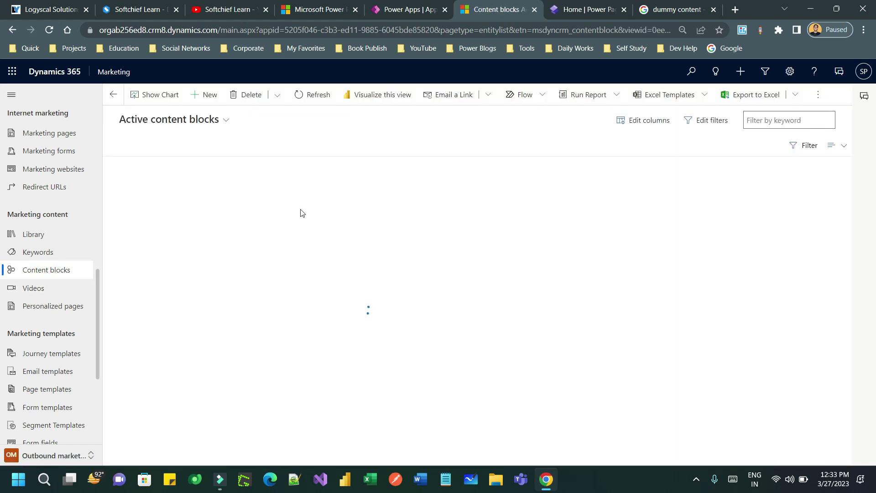
left_click(51, 289)
left_click(67, 272)
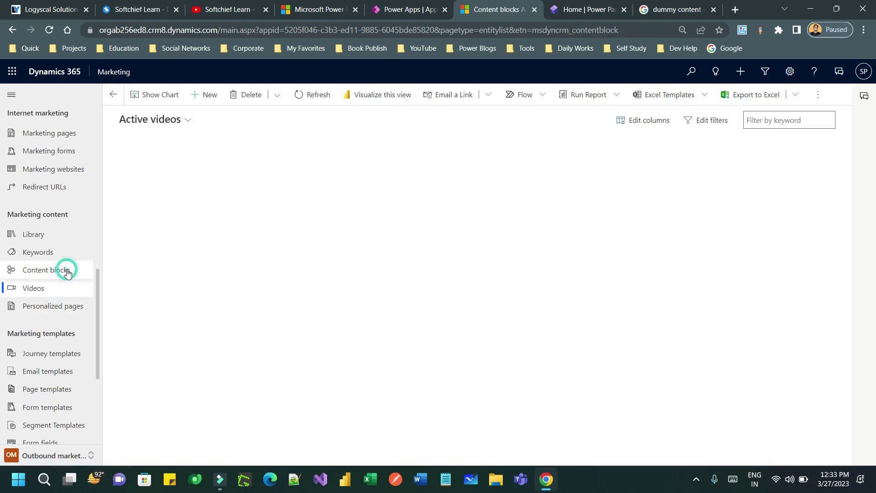
left_click(387, 164)
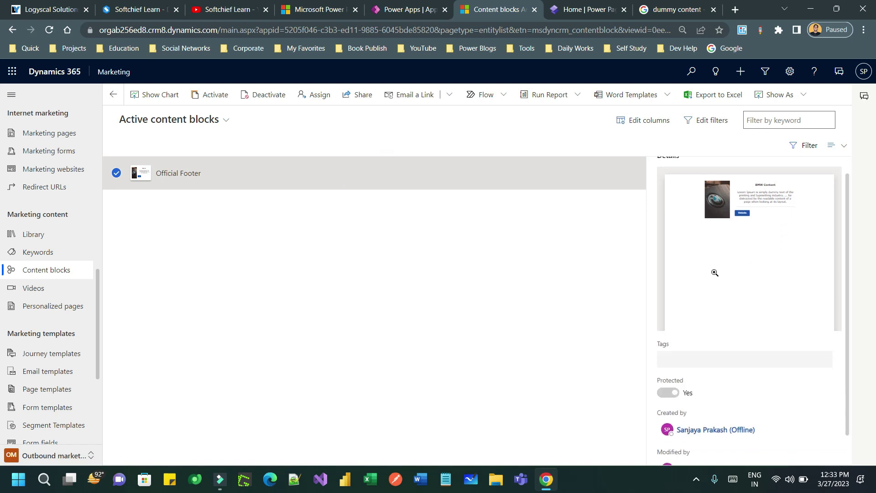
Start a new video record and copy the link of the Event Planning tutorial from the Softchief Learn YouTube channel
left_click(57, 291)
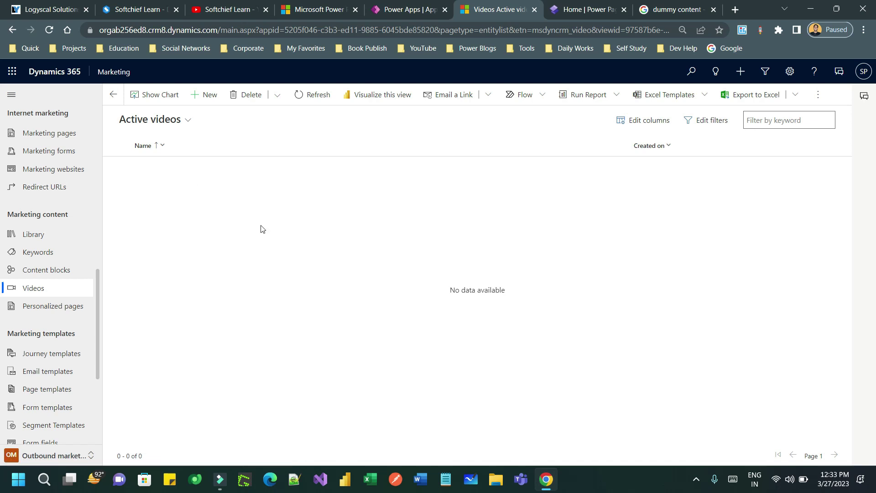
left_click(204, 94)
left_click(233, 171)
left_click(228, 10)
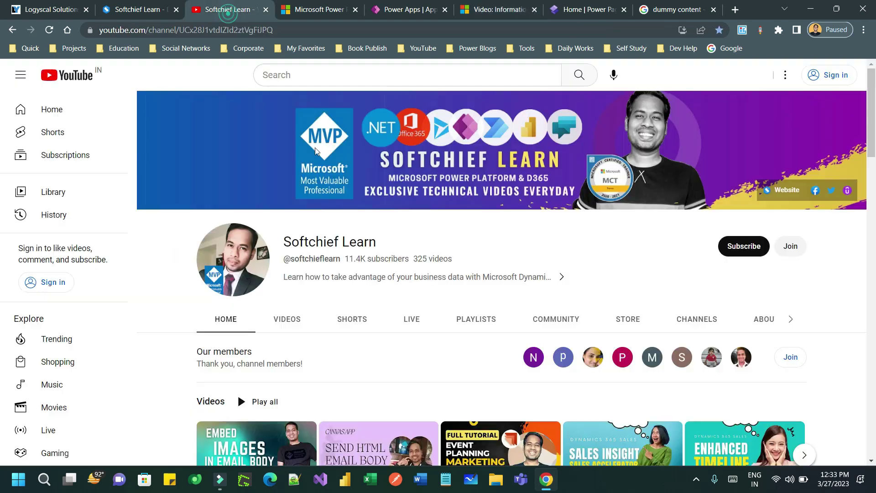
scroll(432, 308, "down", 5)
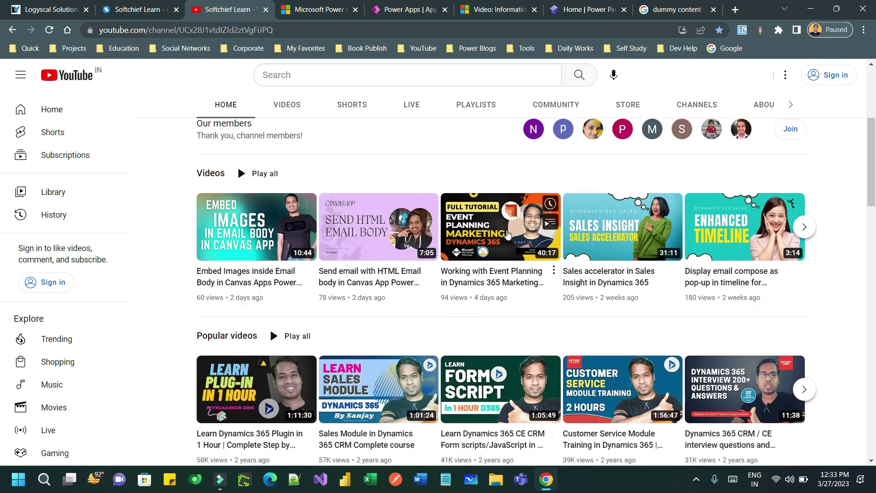
right_click(490, 222)
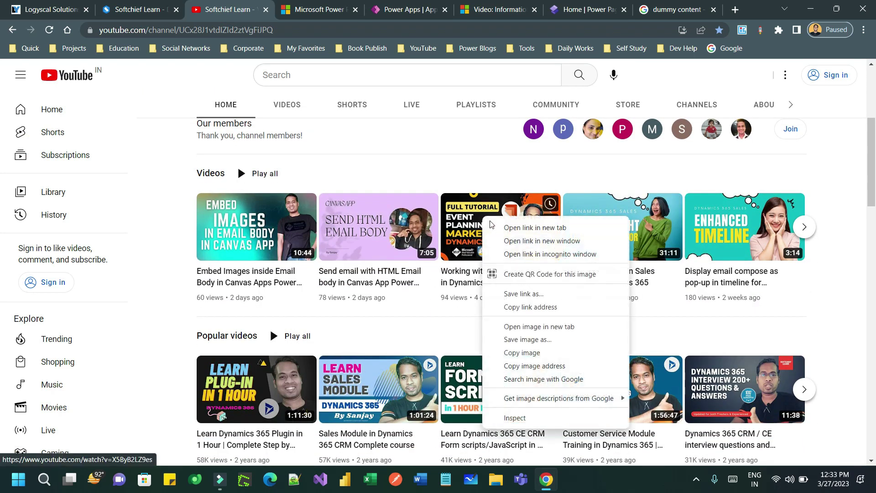
left_click(545, 307)
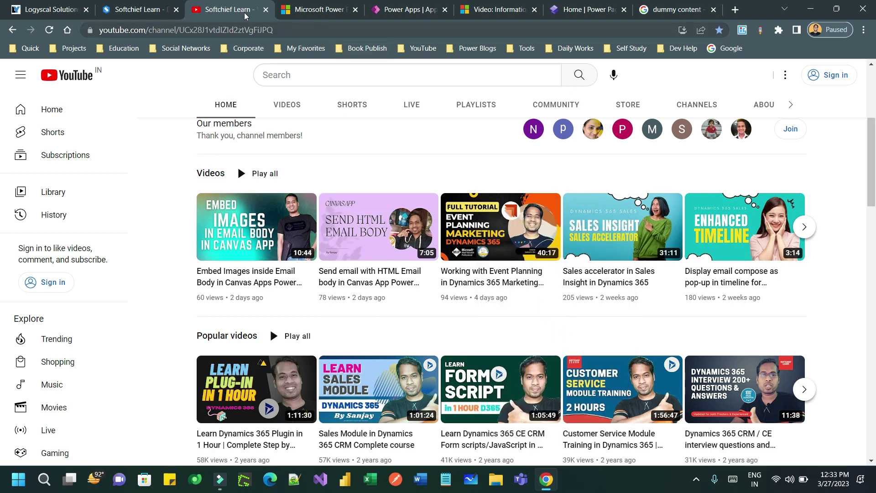
Name the new video Event Planning and paste the copied YouTube link as both its video URL and thumbnail URL
left_click(497, 9)
left_click(254, 175)
left_click(253, 175)
type("Event ")
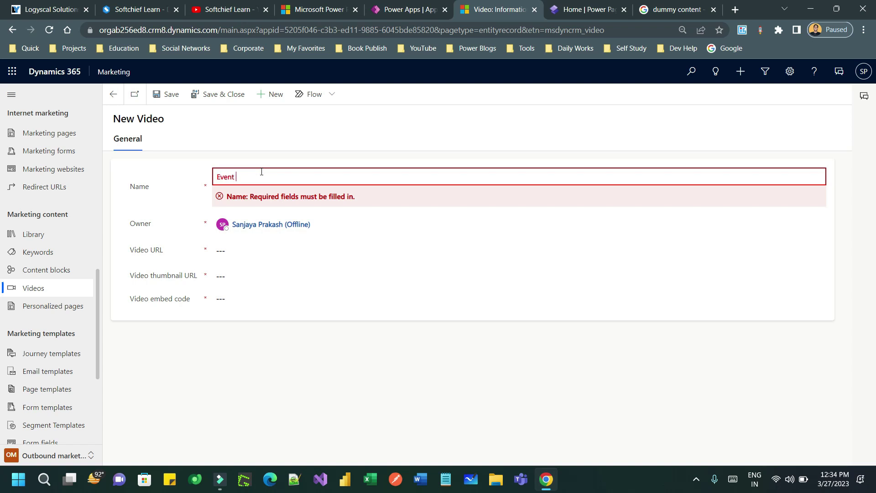
type("Planning")
left_click(273, 221)
key("ctrl+v")
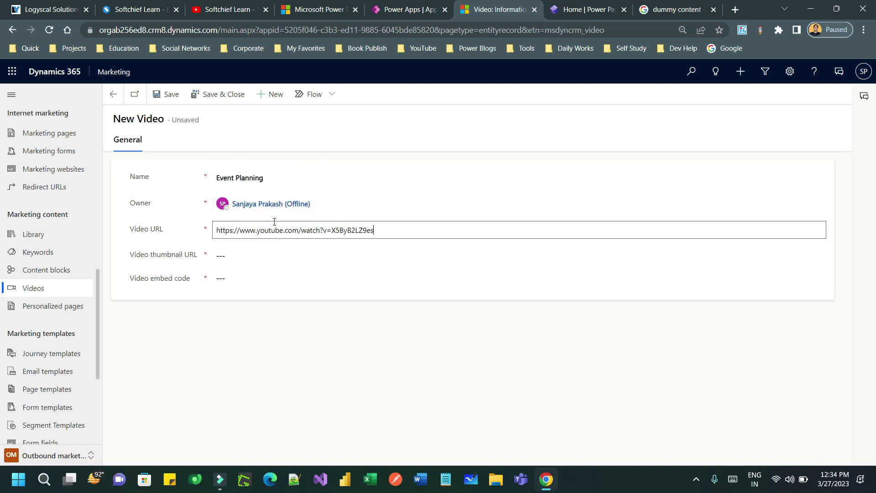
left_click(253, 254)
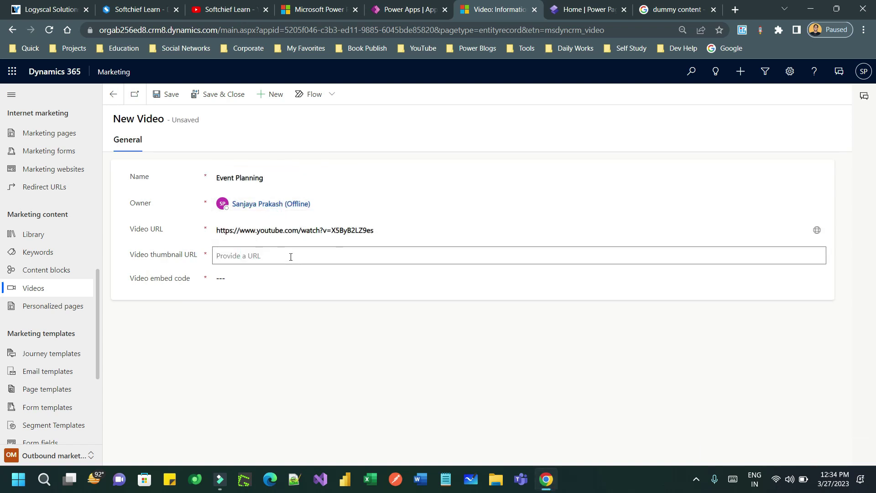
key("ctrl+v")
Open the Event Planning tutorial on YouTube, skip the ad and copy the video's embed code
left_click(176, 278)
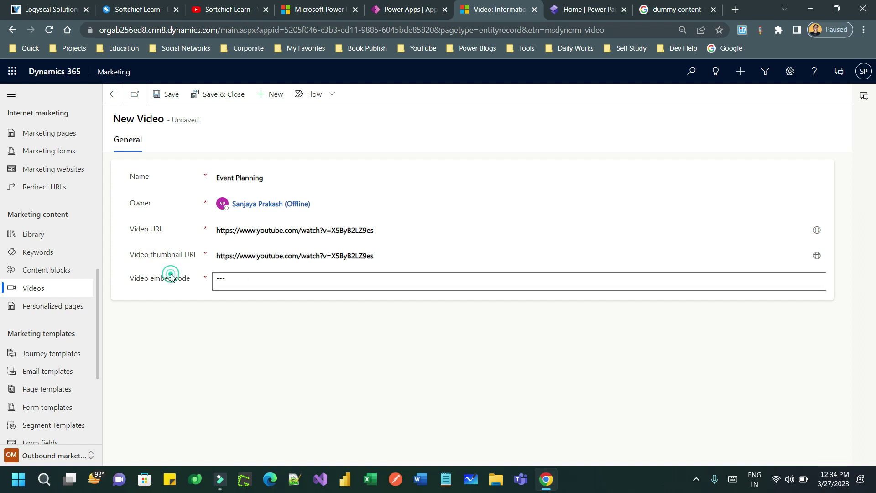
left_click(242, 276)
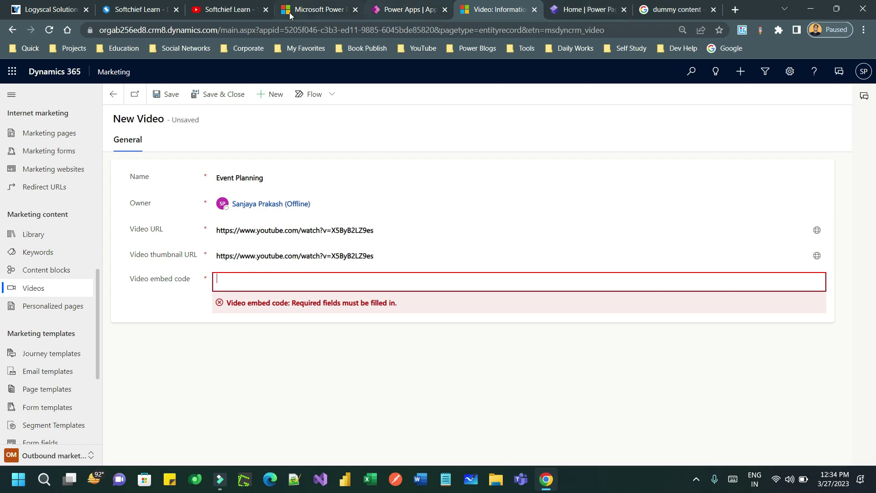
left_click(225, 10)
right_click(517, 225)
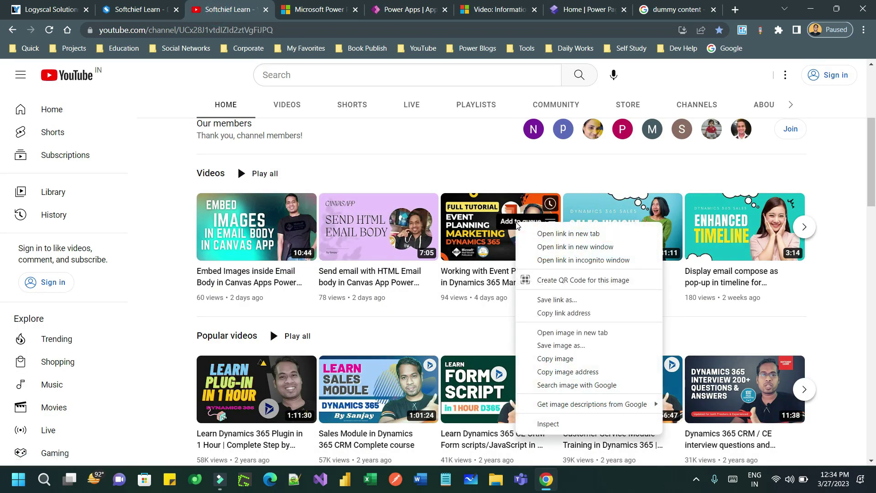
left_click(472, 229)
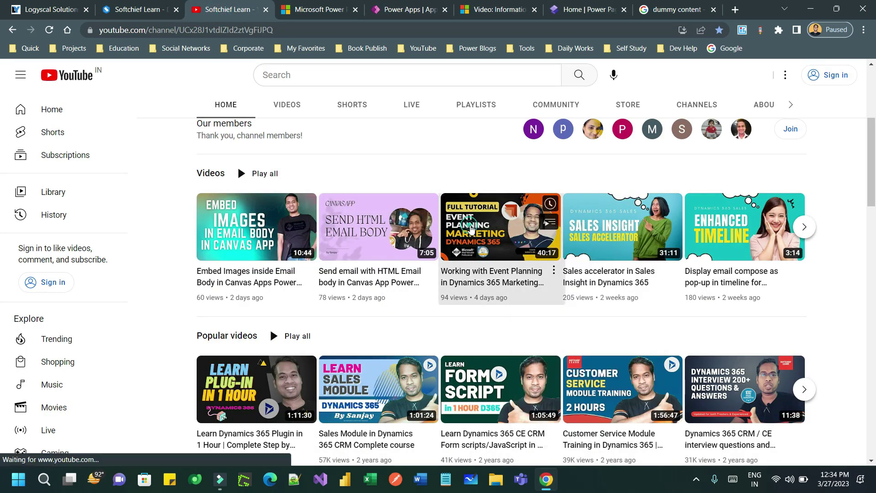
right_click(364, 204)
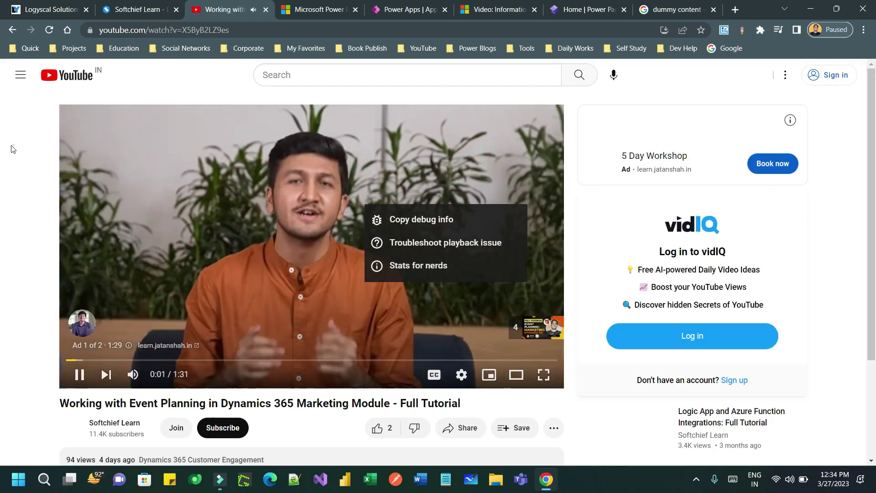
left_click(13, 148)
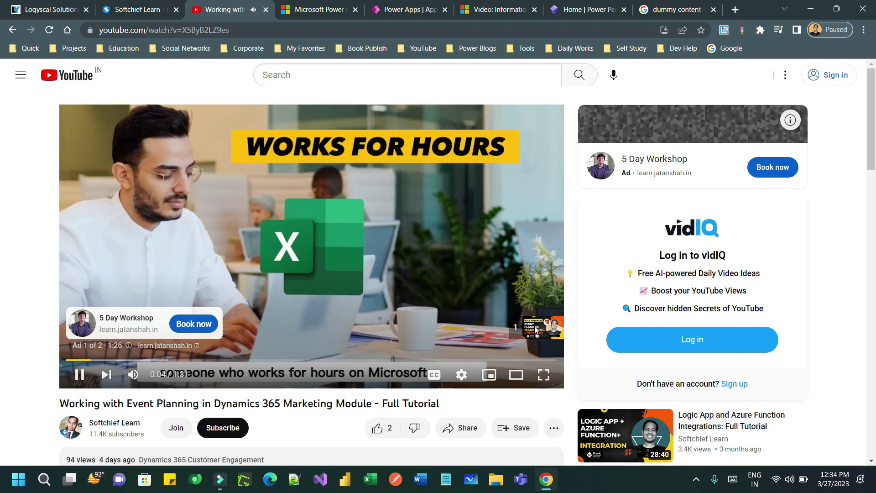
left_click(536, 329)
right_click(412, 212)
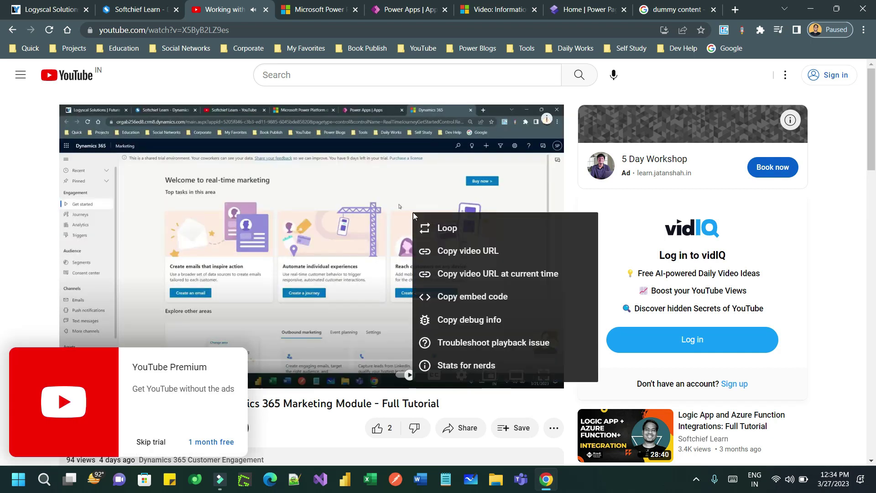
left_click(496, 294)
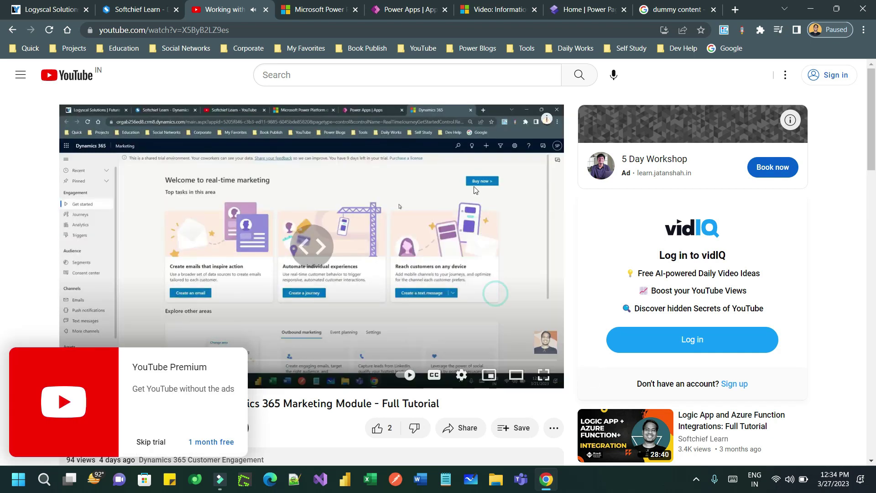
Return to the new video record, paste the copied iframe code as the video embed code and save the record
left_click(603, 4)
left_click(506, 10)
left_click(409, 10)
left_click(477, 12)
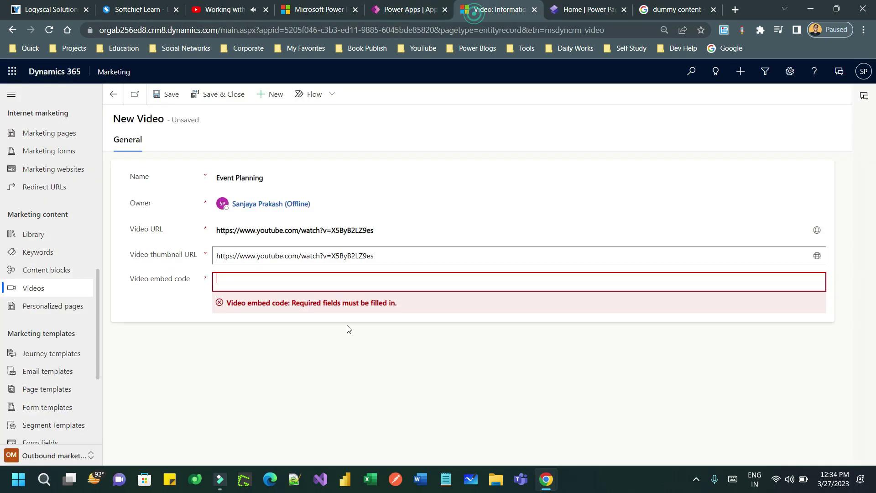
left_click(444, 365)
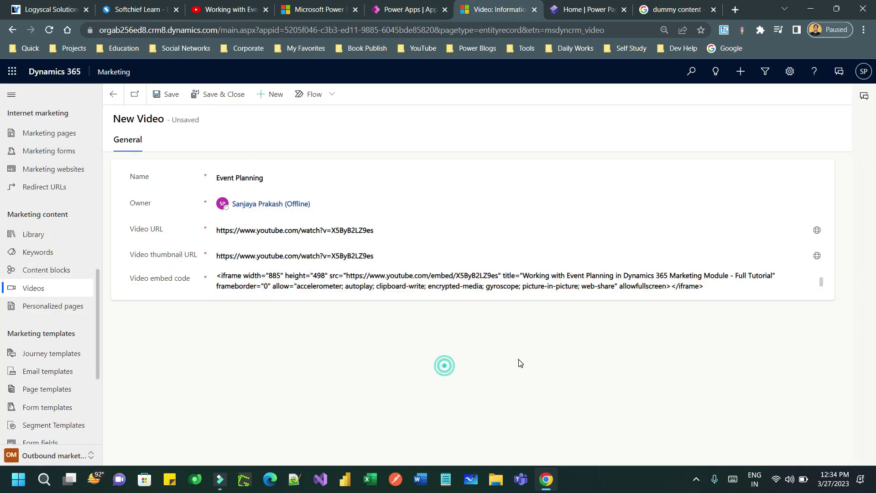
left_click(169, 102)
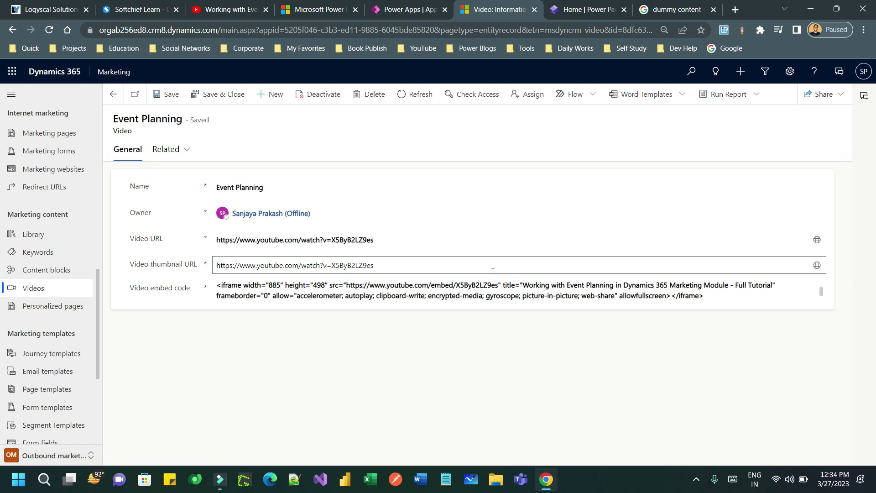
Show the Active videos list and select the Event Planning record
left_click(51, 289)
left_click(223, 167)
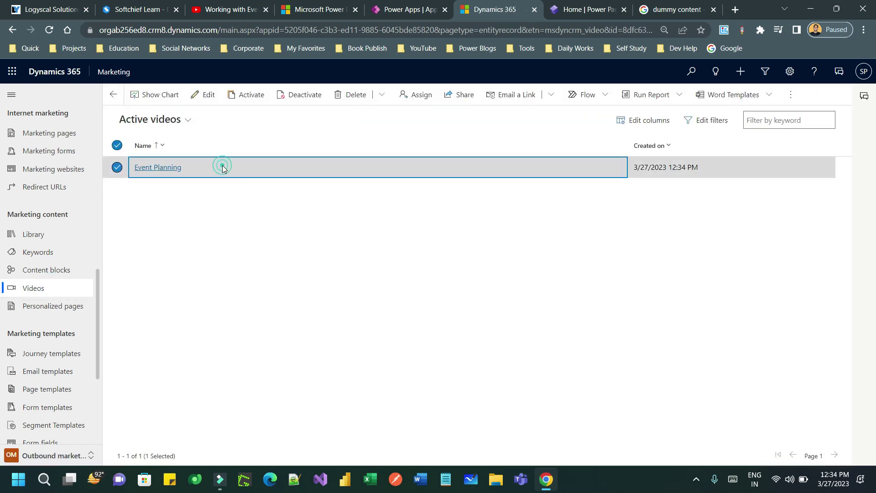